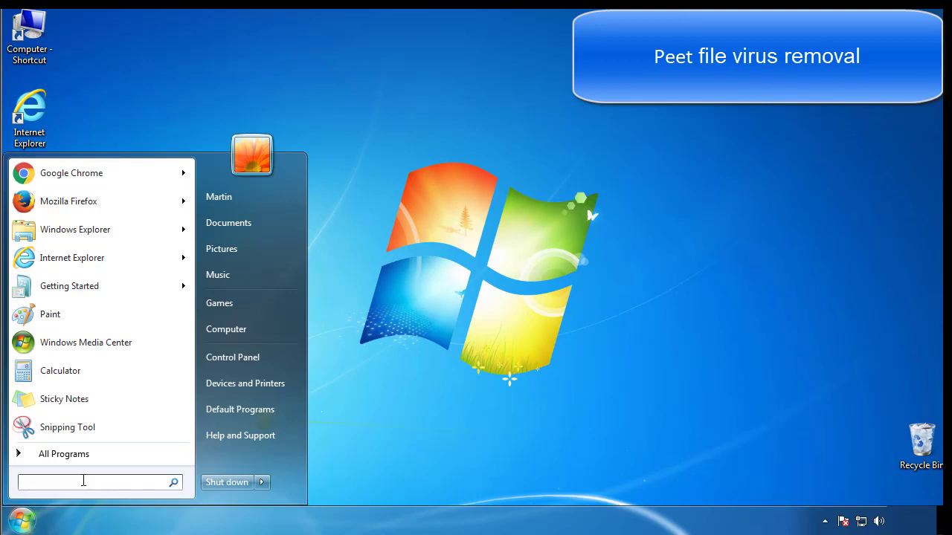
Step: Enable minimal Safe boot in System Configuration, restart the computer, and close the safe mode help window
type("msconfig")
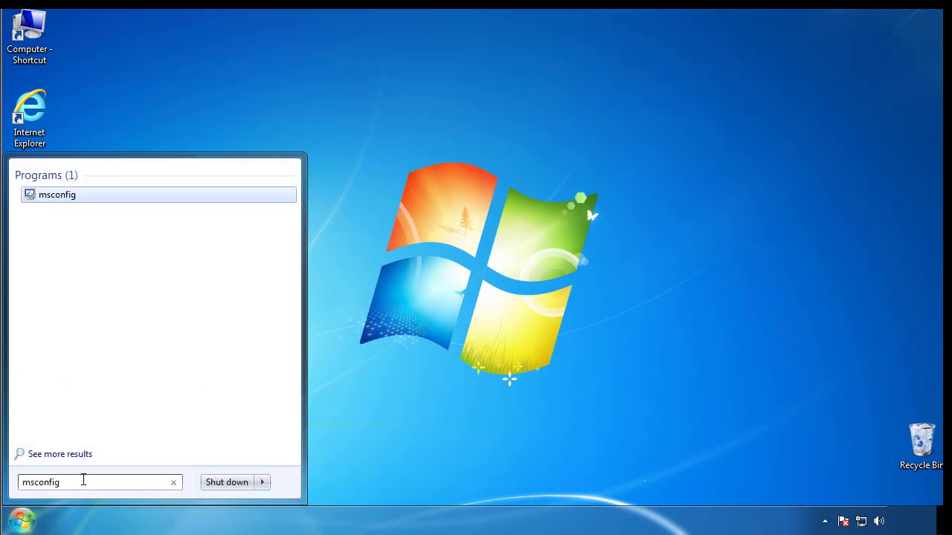
key("Return")
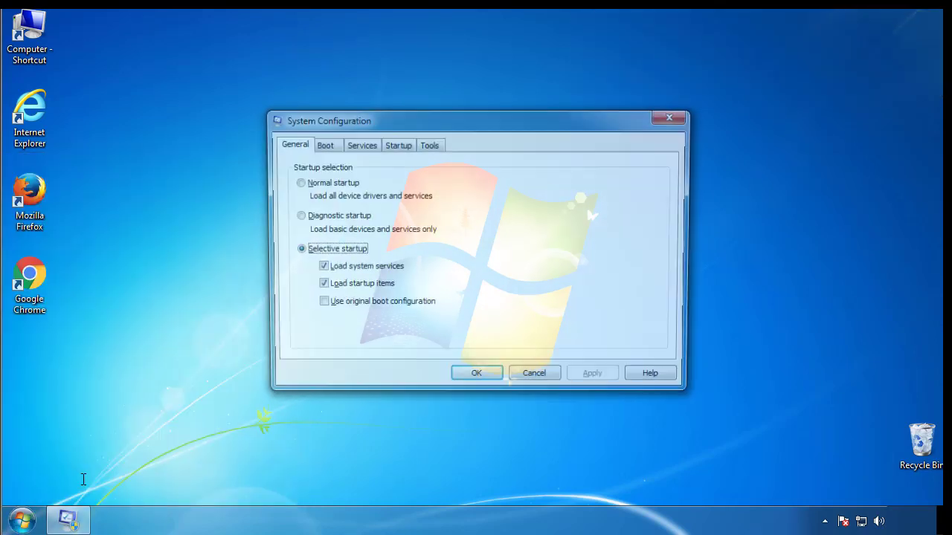
left_click(321, 145)
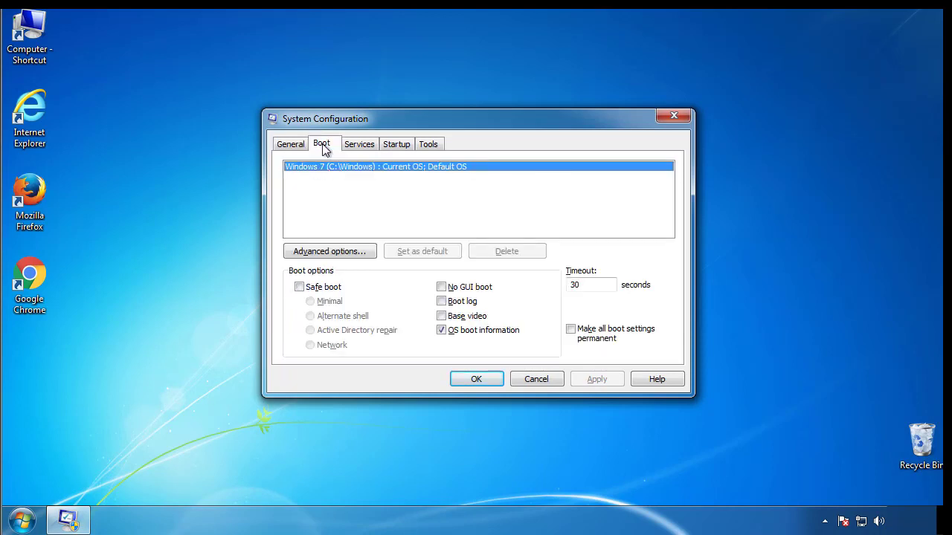
left_click(298, 287)
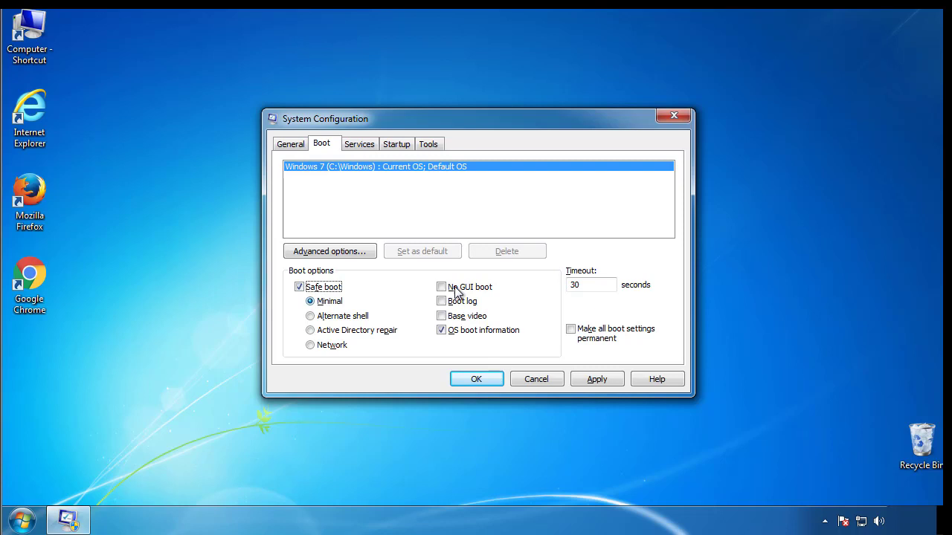
left_click(490, 384)
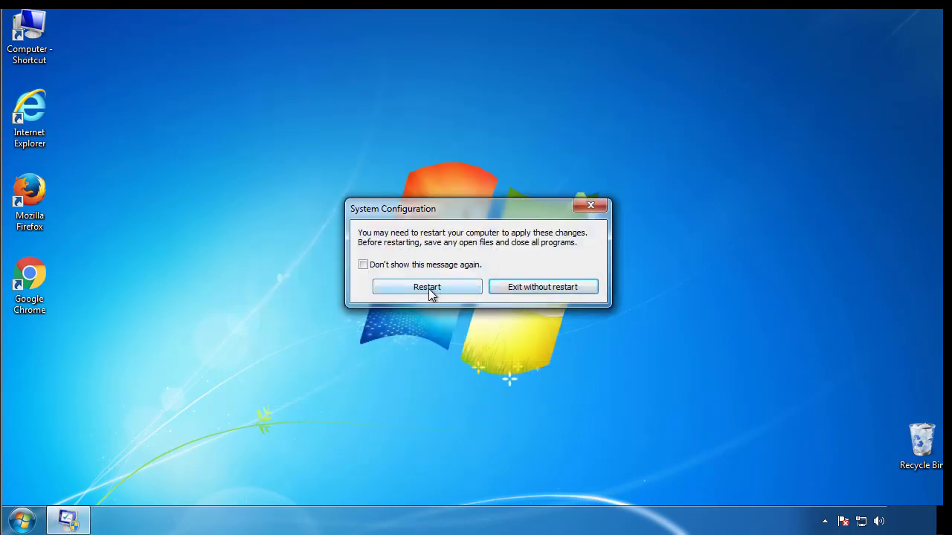
left_click(431, 289)
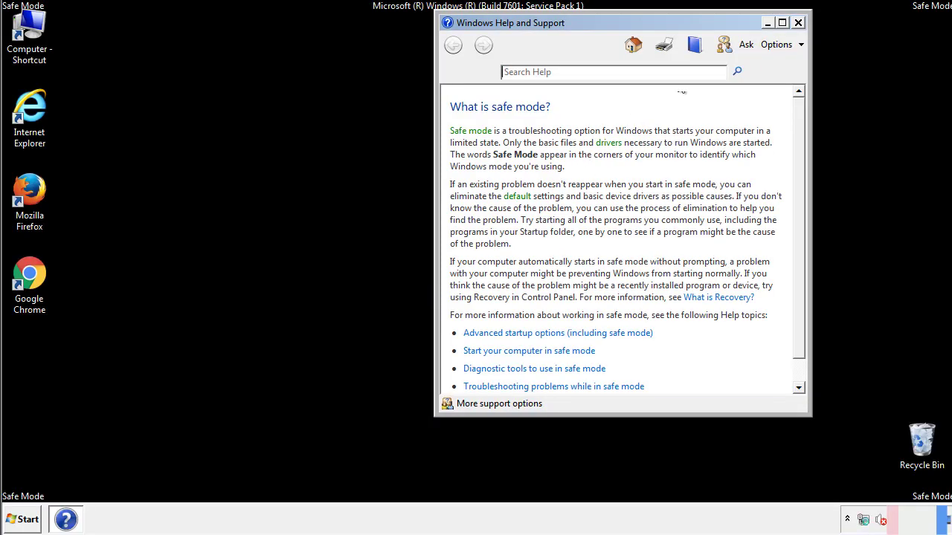
left_click(797, 23)
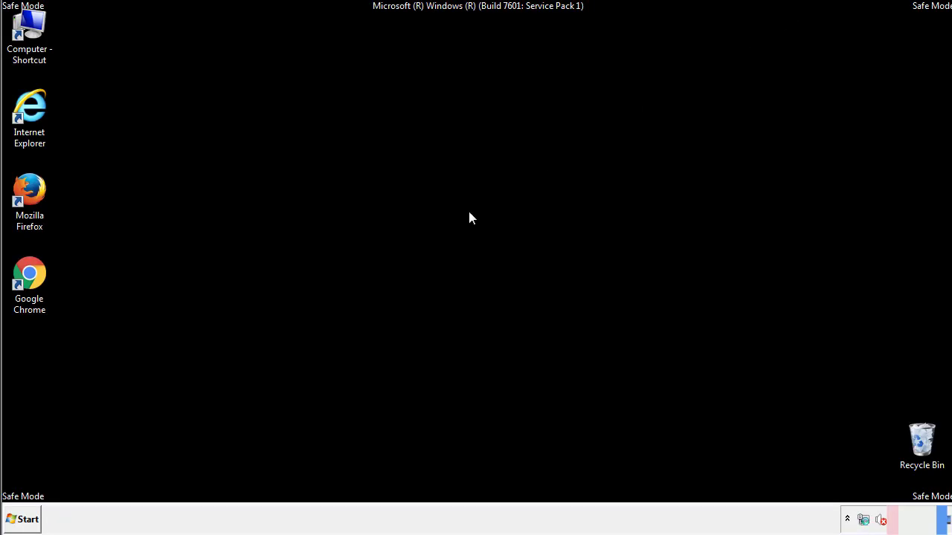
Step: Set Folder Options in Control Panel to show hidden files, folders, and drives, and close Control Panel
left_click(30, 518)
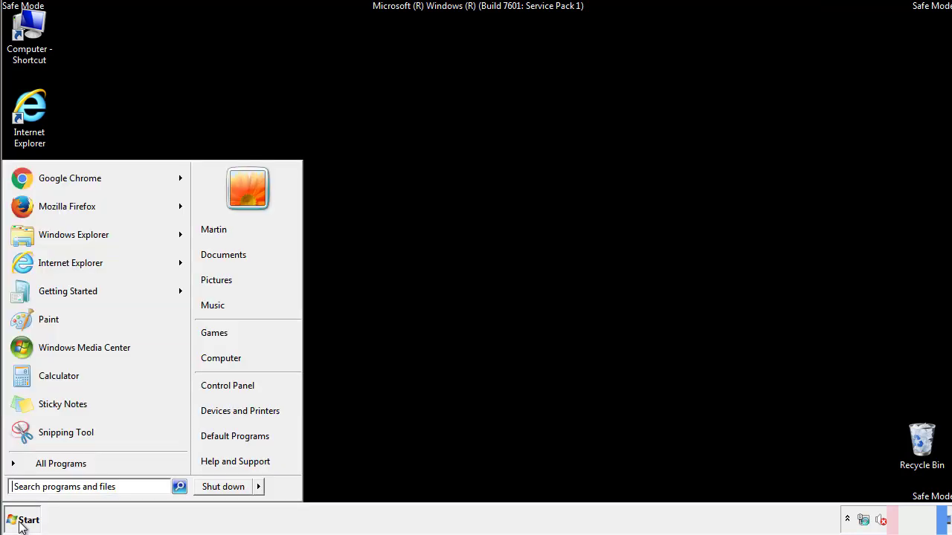
left_click(237, 384)
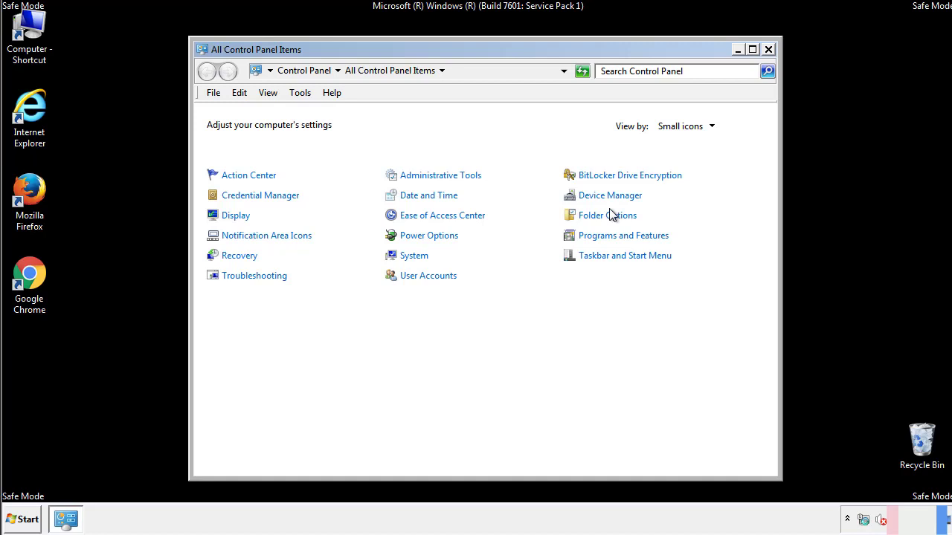
left_click(608, 215)
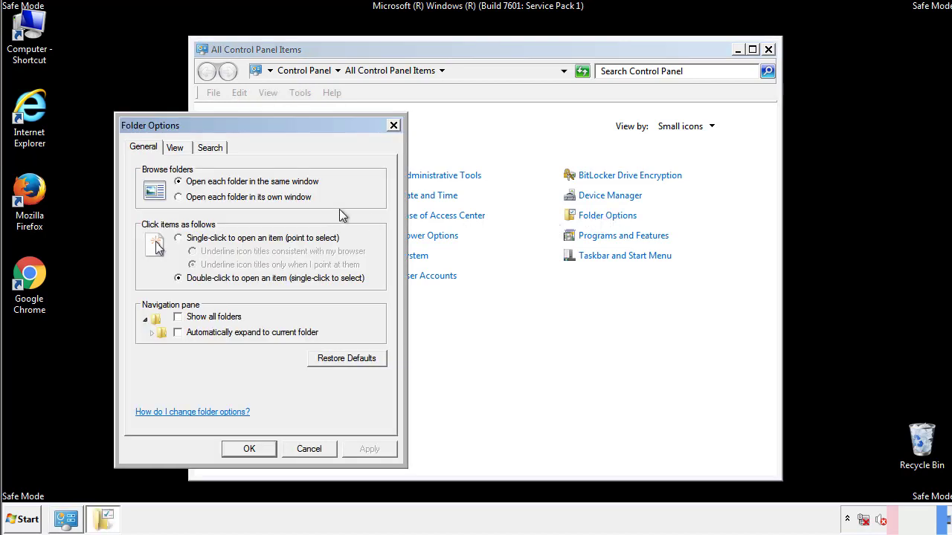
left_click(177, 149)
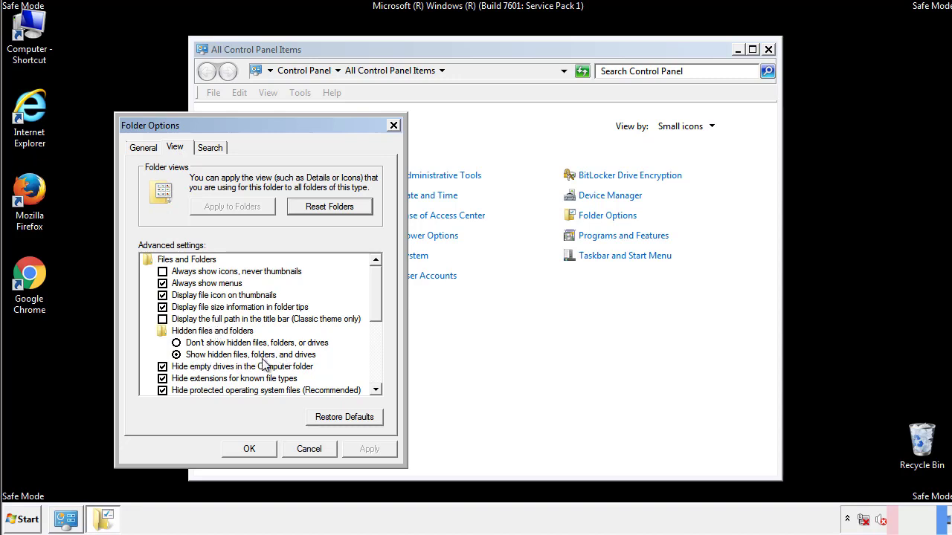
left_click(257, 448)
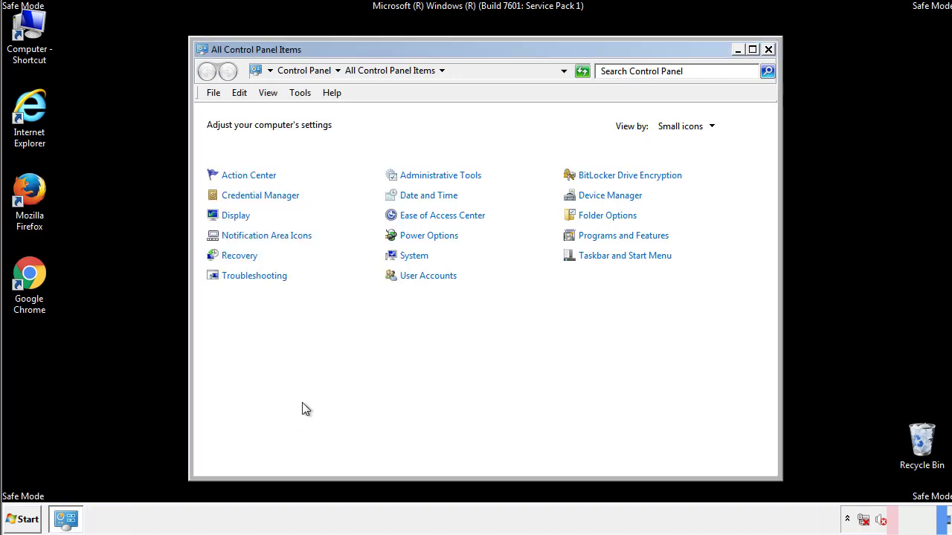
left_click(767, 49)
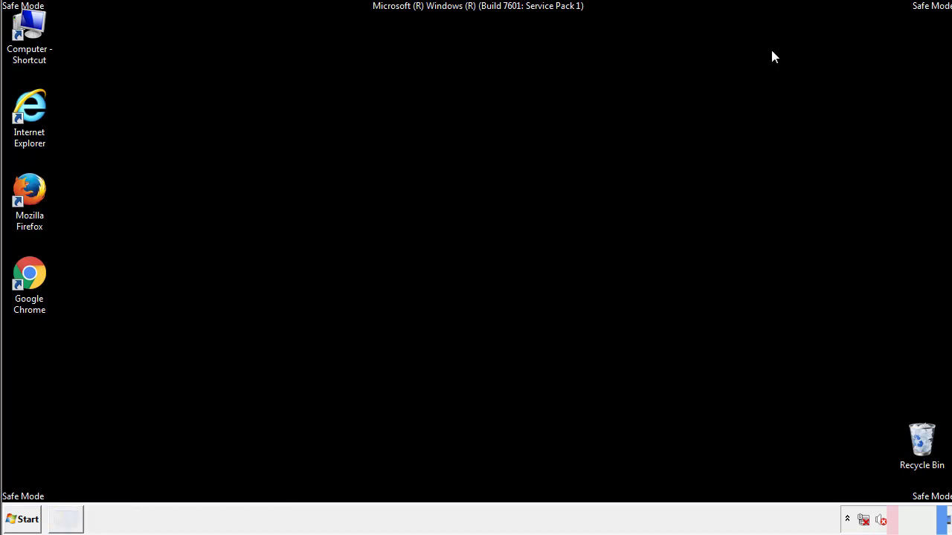
Step: Browse to the folder C:\Windows\System32\drivers\etc
double_click(39, 26)
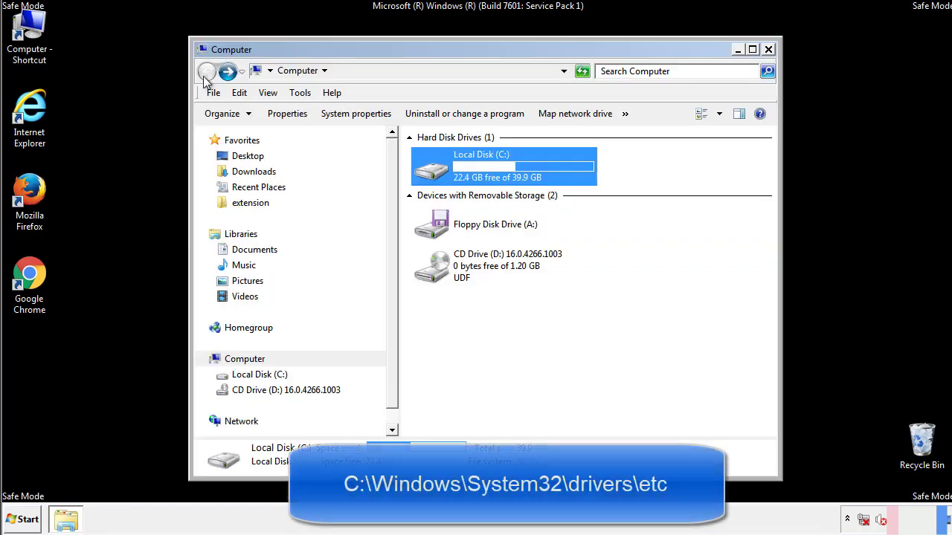
double_click(431, 170)
left_click(435, 275)
double_click(435, 275)
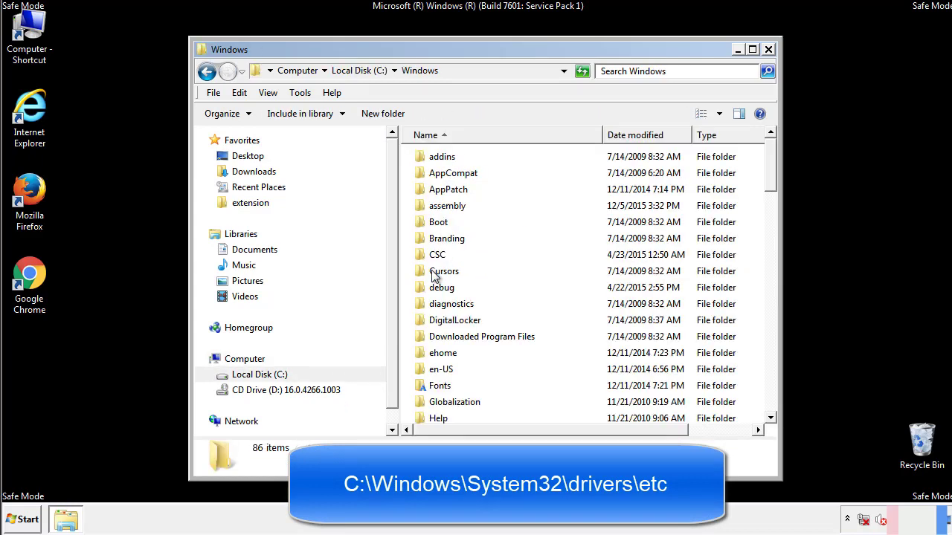
scroll(437, 333, "down", 2)
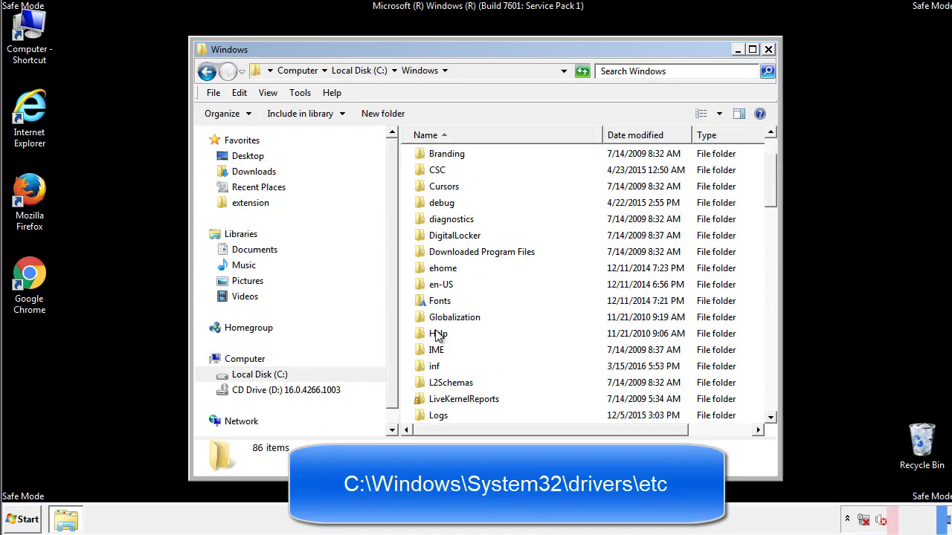
scroll(437, 336, "down", 7)
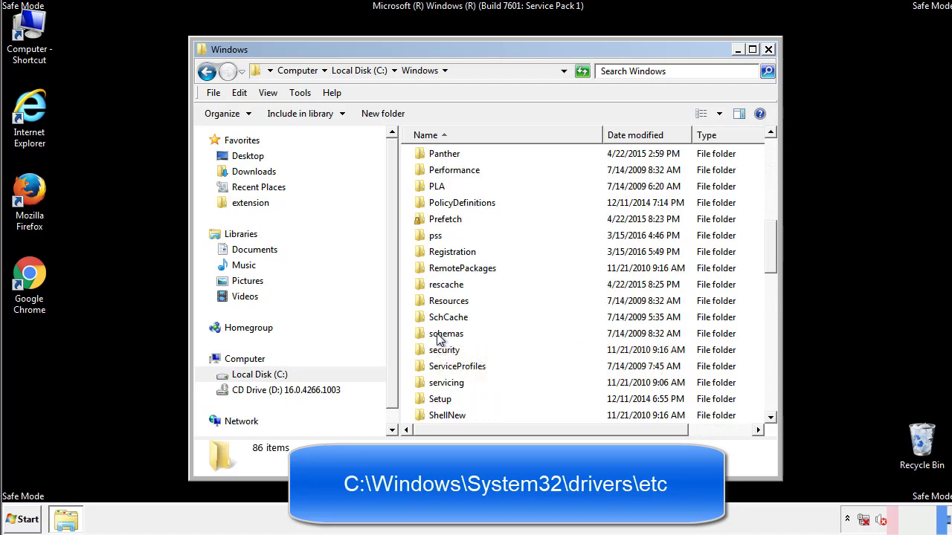
scroll(437, 336, "down", 2)
double_click(450, 382)
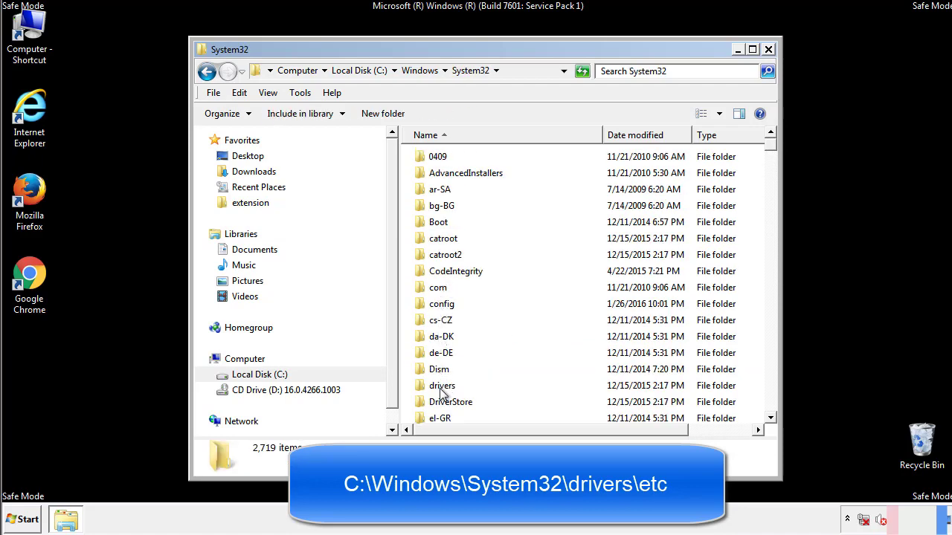
double_click(442, 386)
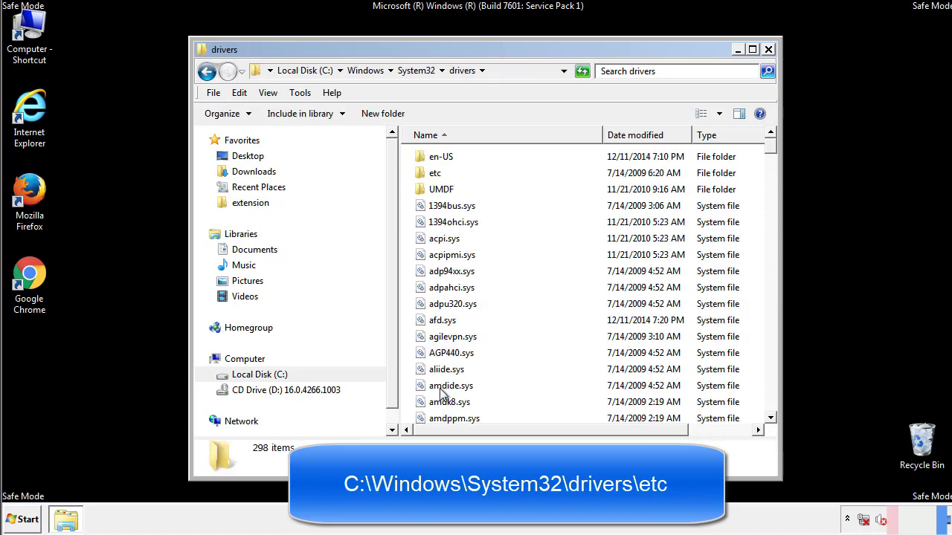
double_click(426, 177)
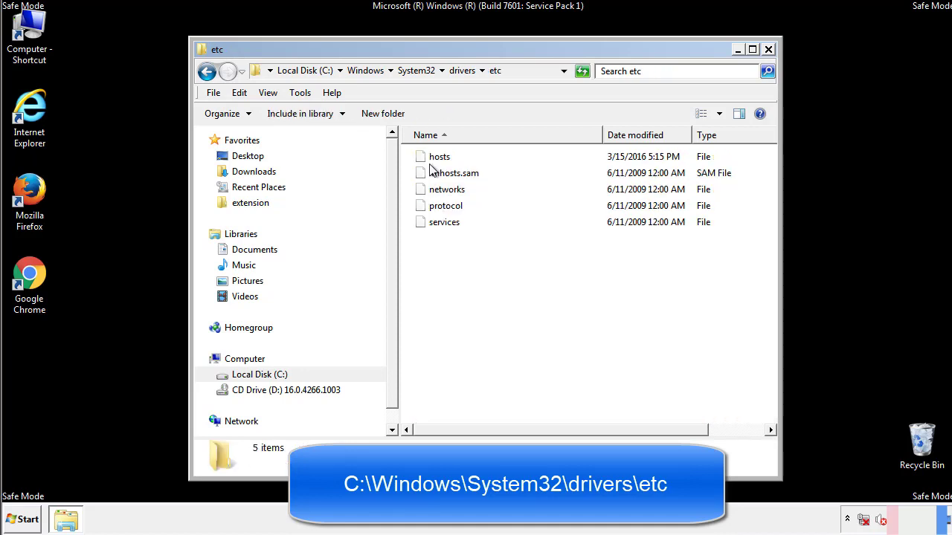
Step: Open the hosts file in Notepad and position its window so the full text is readable
double_click(431, 159)
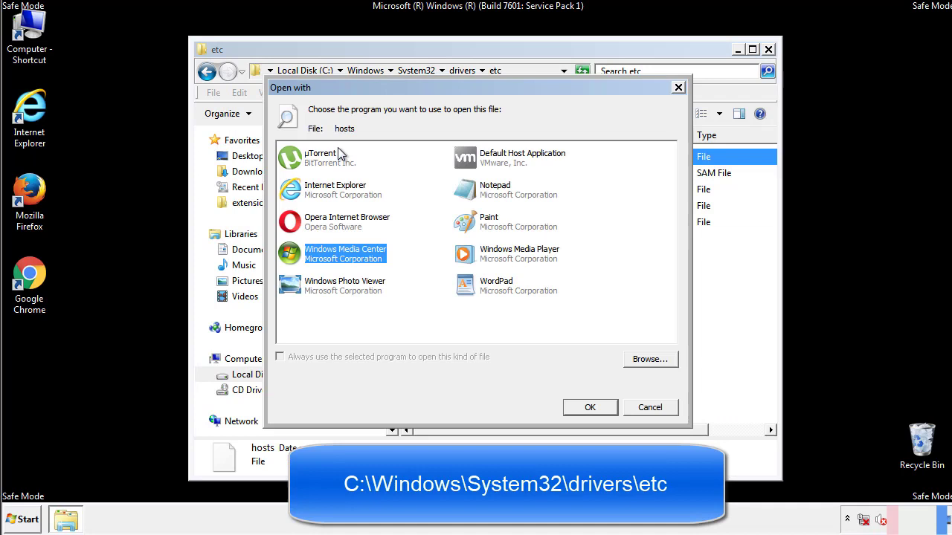
left_click(482, 195)
left_click(588, 406)
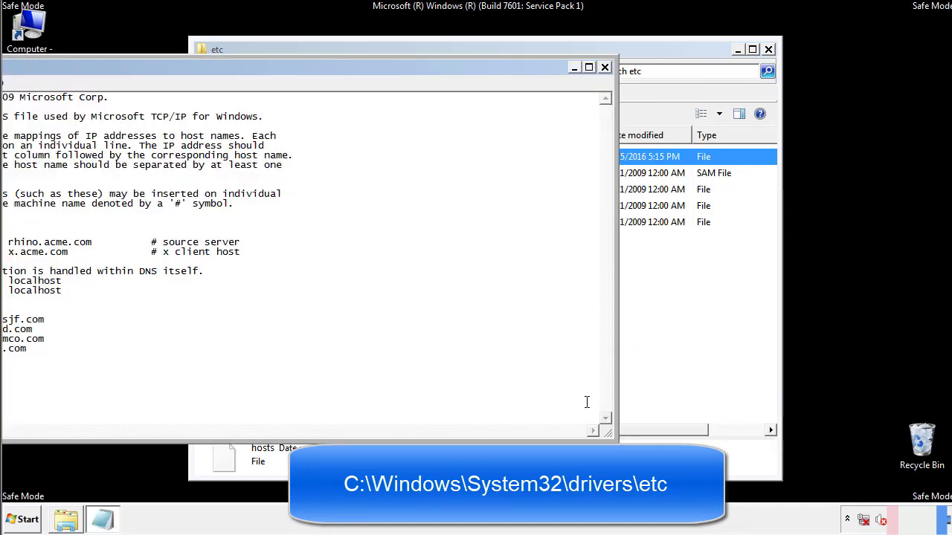
left_click_drag(389, 67, 605, 81)
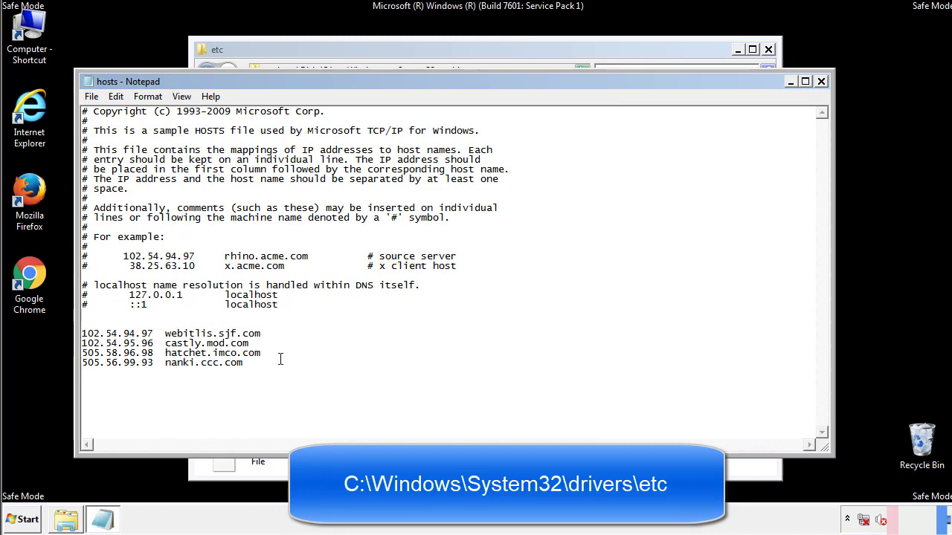
Step: Delete the four host entries below the localhost lines, from webitlis.sjf.com to nanki.ccc.com, and close the file and its folder
left_click_drag(267, 364, 82, 333)
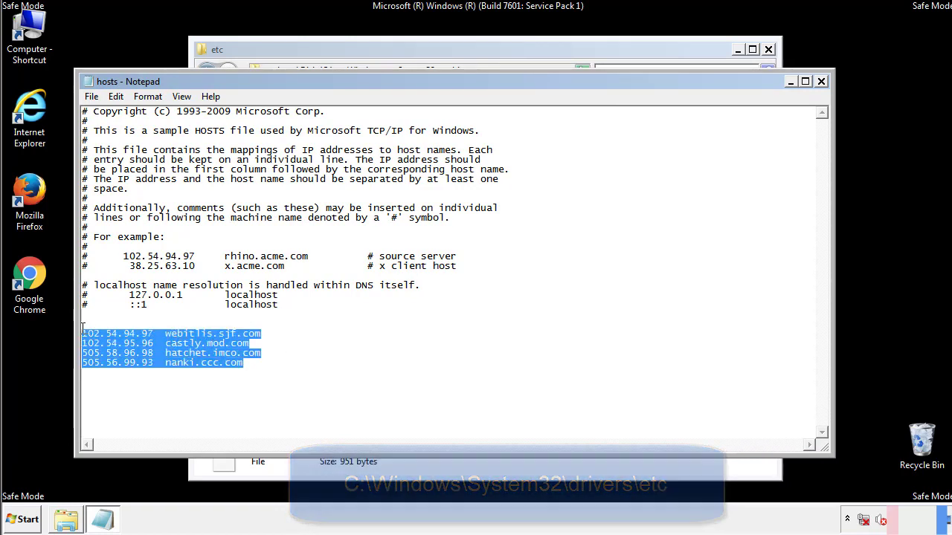
key("Delete")
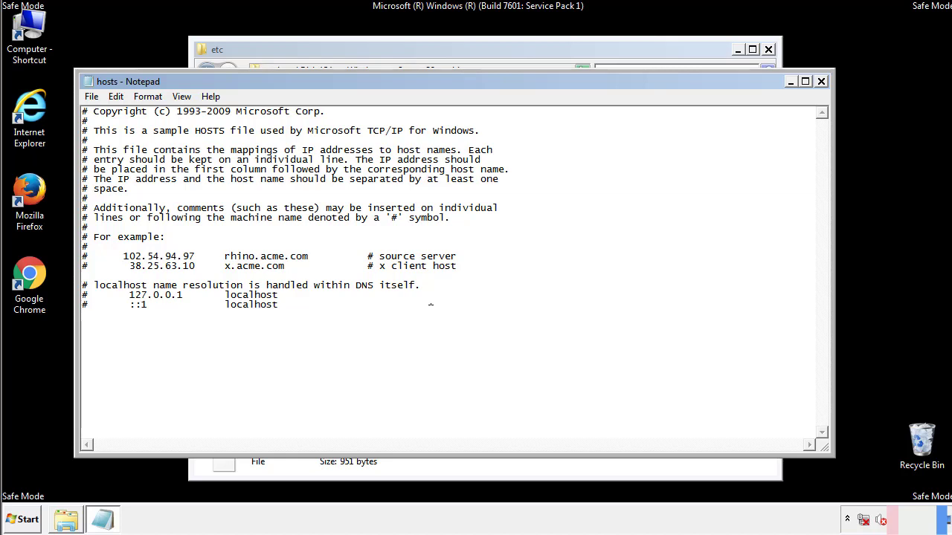
left_click(821, 81)
left_click(420, 270)
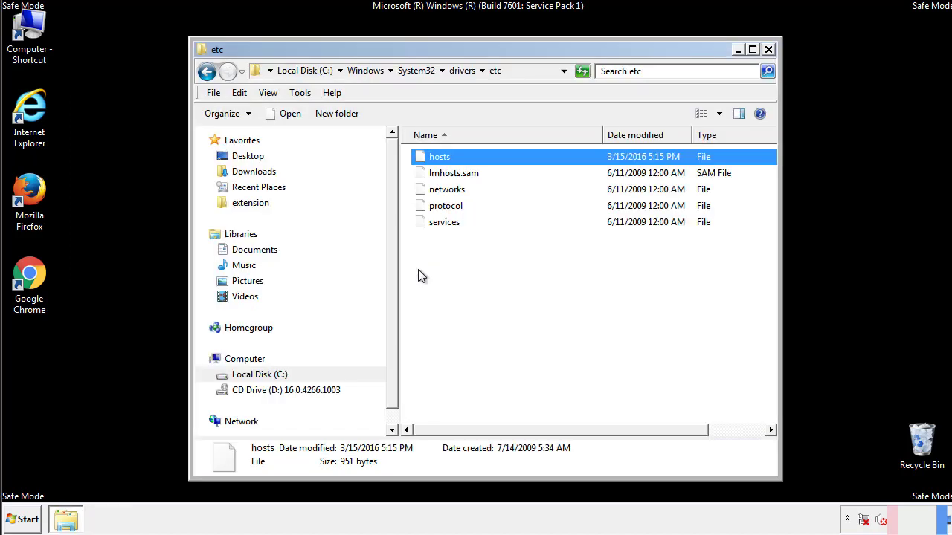
left_click(768, 50)
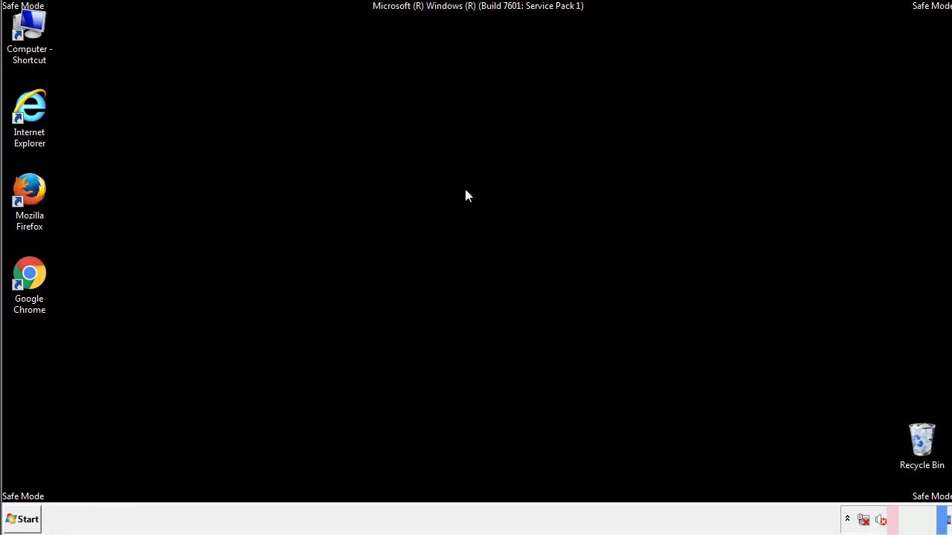
Step: Open the Startup programs folder in a file window
left_click(27, 520)
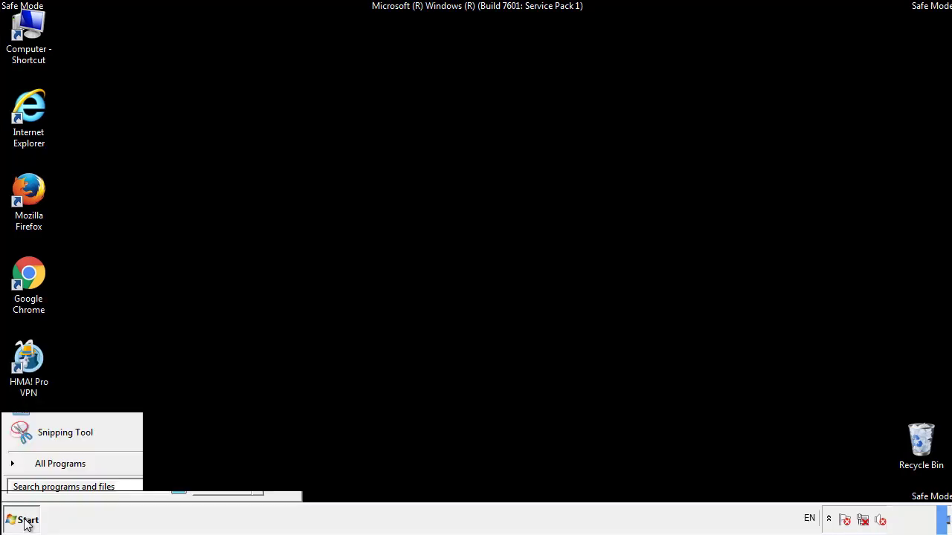
left_click(42, 467)
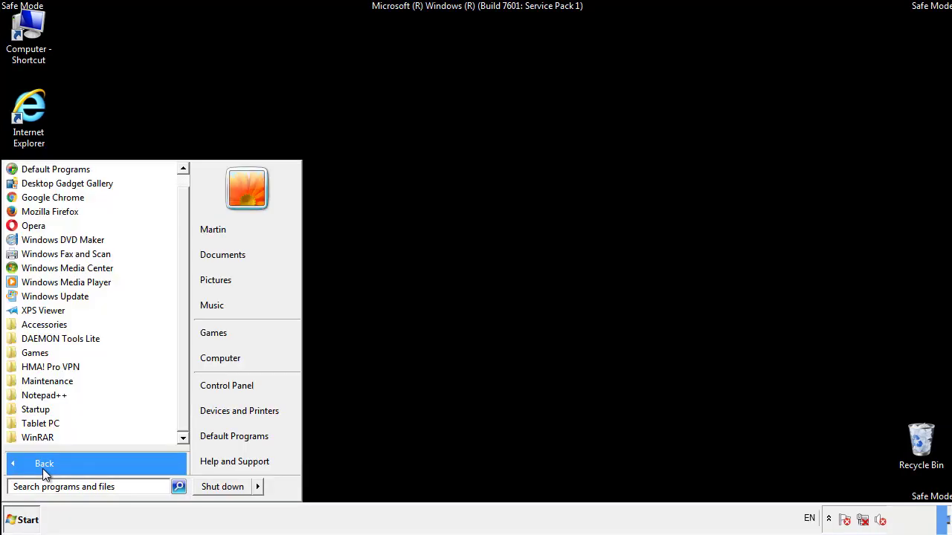
right_click(37, 409)
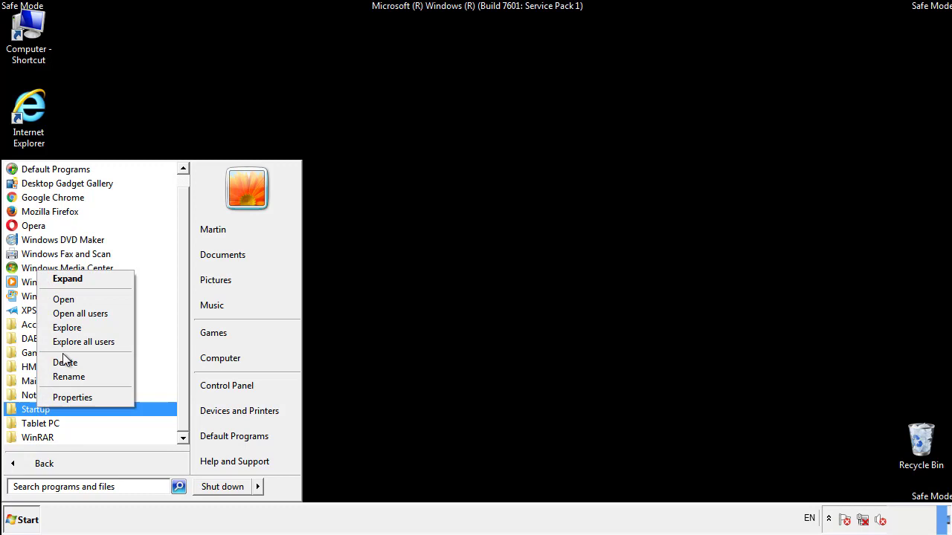
left_click(72, 299)
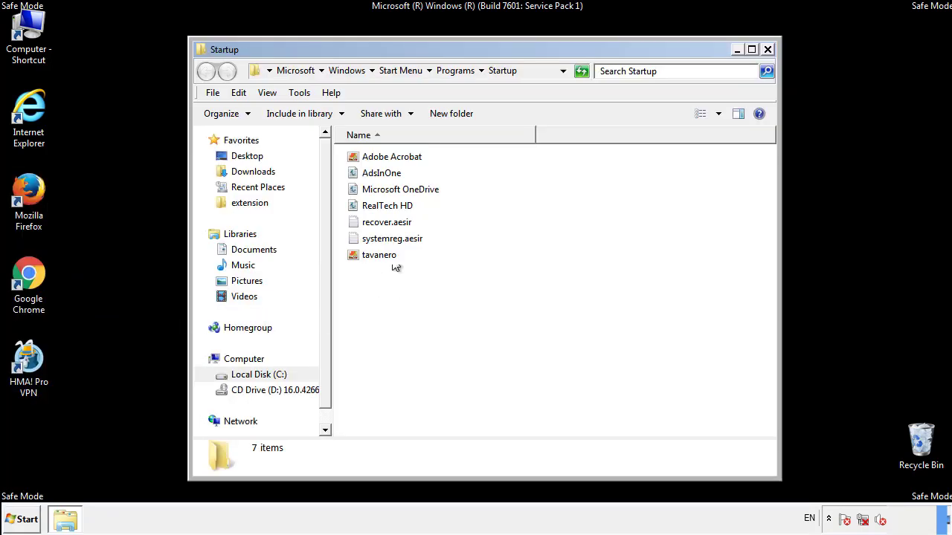
Step: Delete AdsInOne, recover.aesir, systemreg.aesir and tavanero from the Startup folder, then close its window
left_click(389, 176)
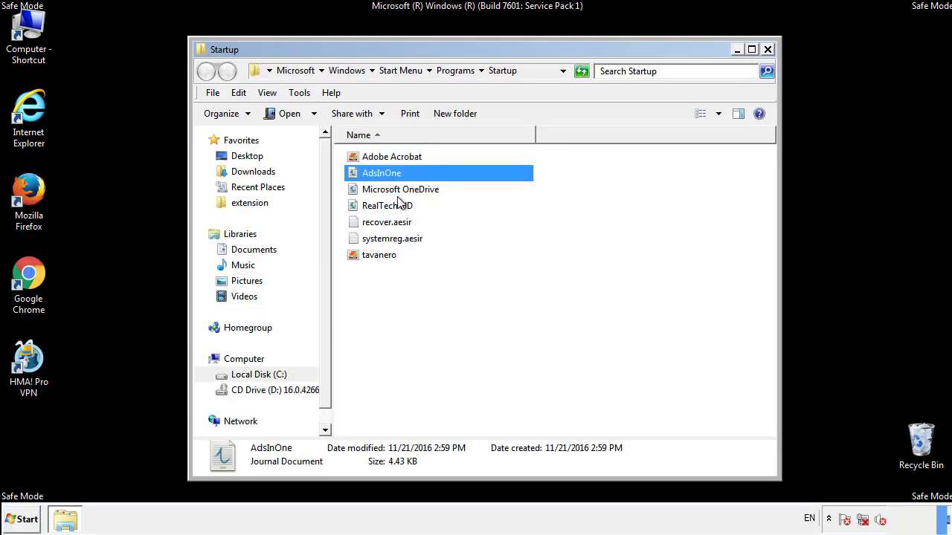
left_click(389, 223, "ctrl")
left_click(393, 239, "ctrl")
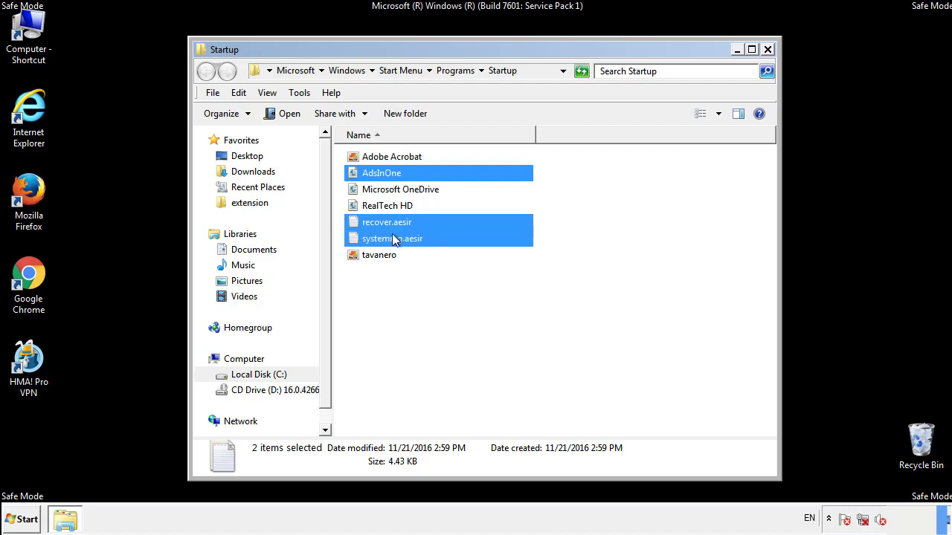
left_click(381, 254, "ctrl")
right_click(376, 255)
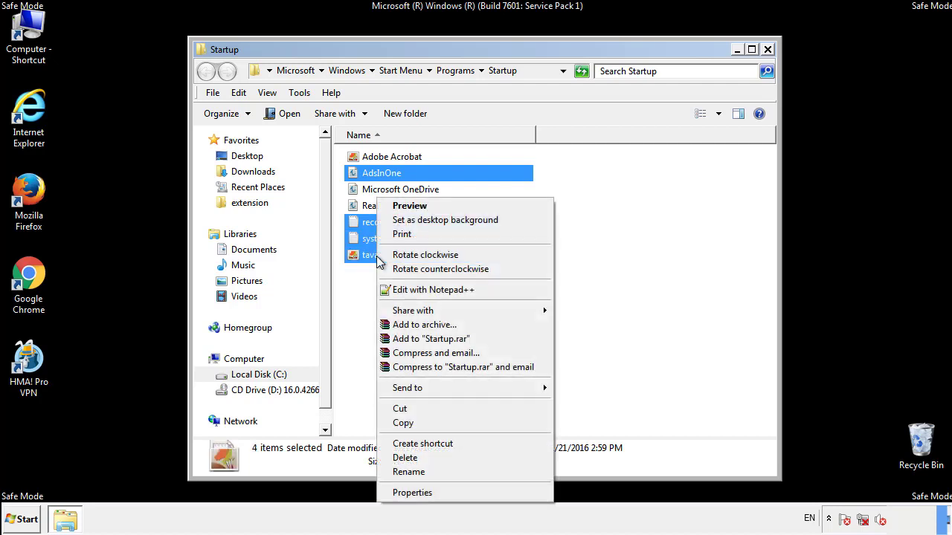
left_click(399, 457)
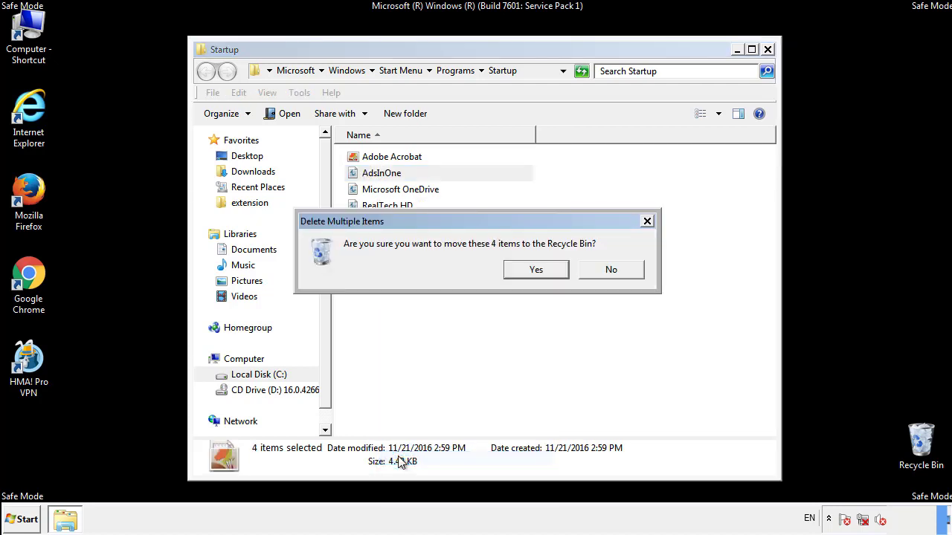
left_click(526, 270)
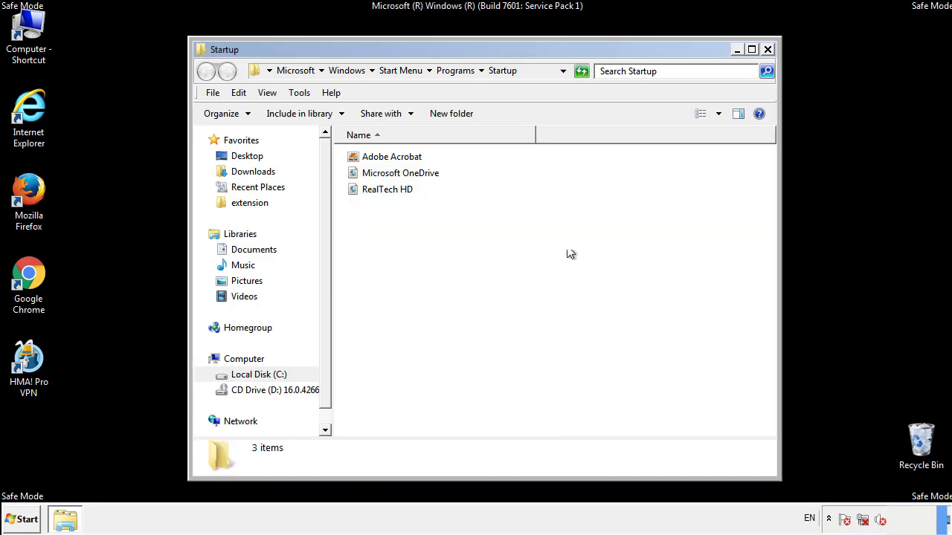
left_click(767, 50)
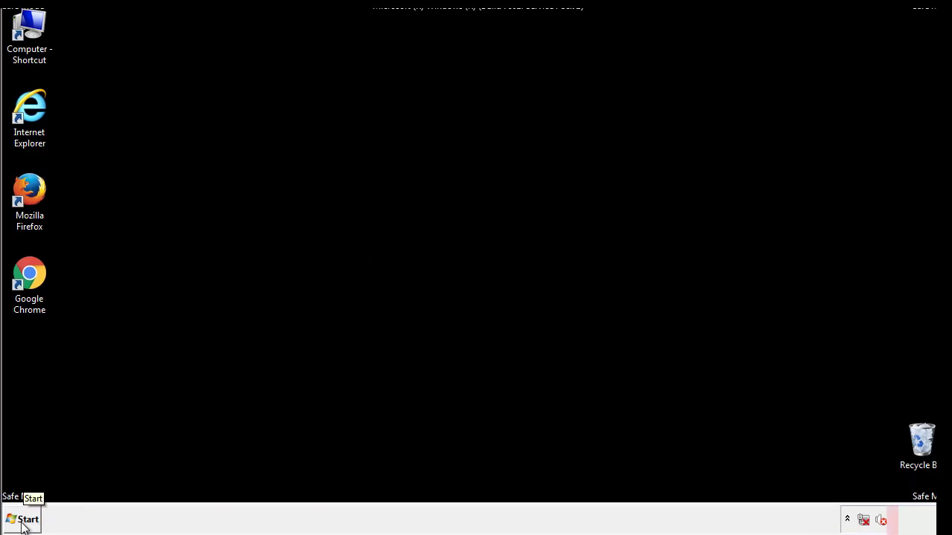
Step: Open the Registry Editor by running regedit
left_click(23, 524)
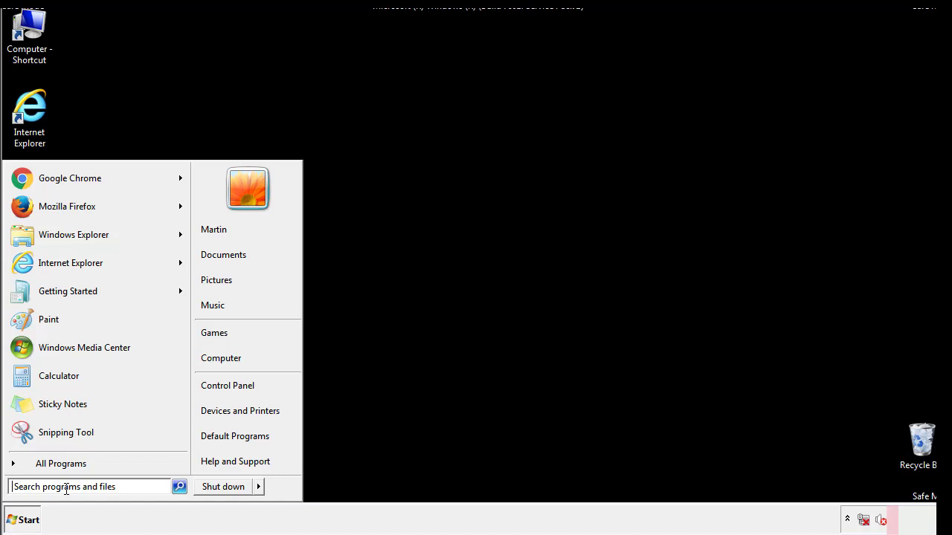
type("reged")
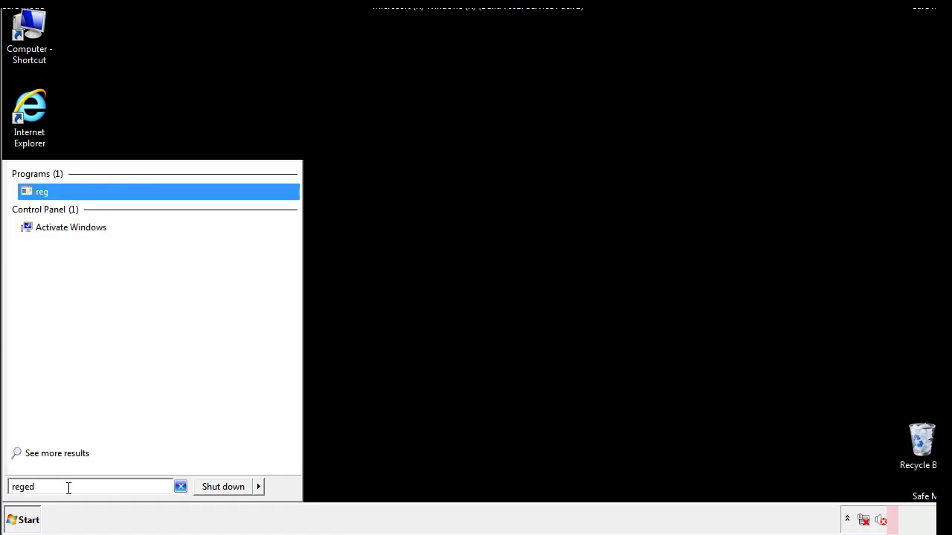
type("it")
key("Return")
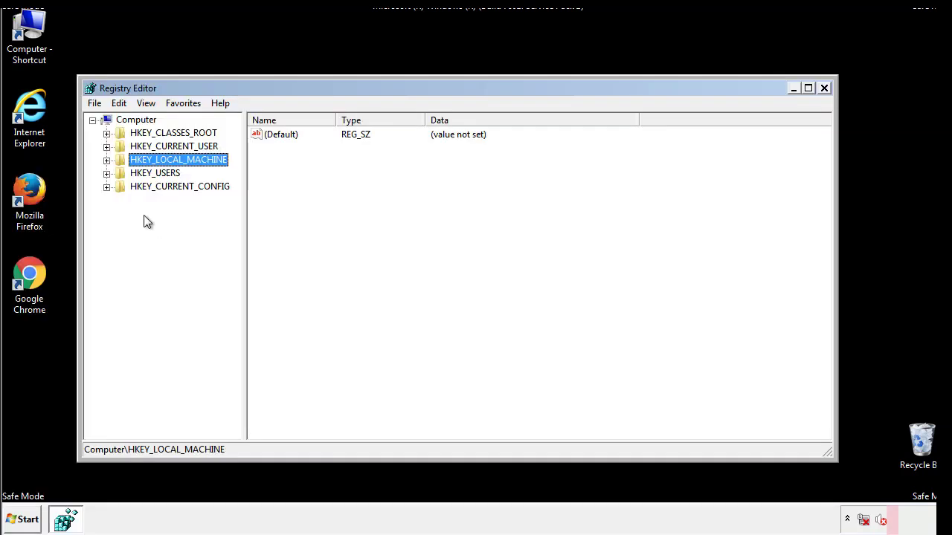
Step: Open the registry key HKEY_LOCAL_MACHINE\SOFTWARE\Microsoft\Windows\CurrentVersion\Run
left_click(106, 160)
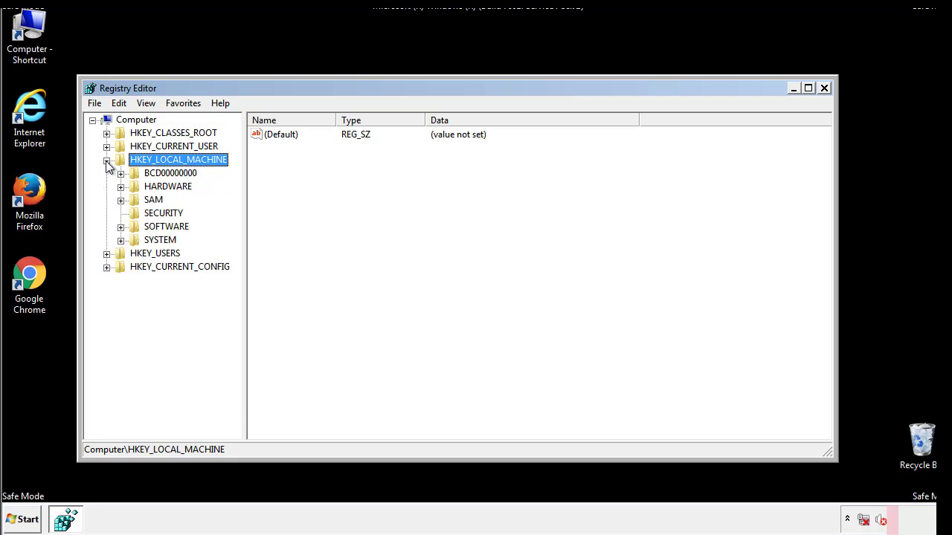
left_click(120, 227)
scroll(234, 230, "down", 1)
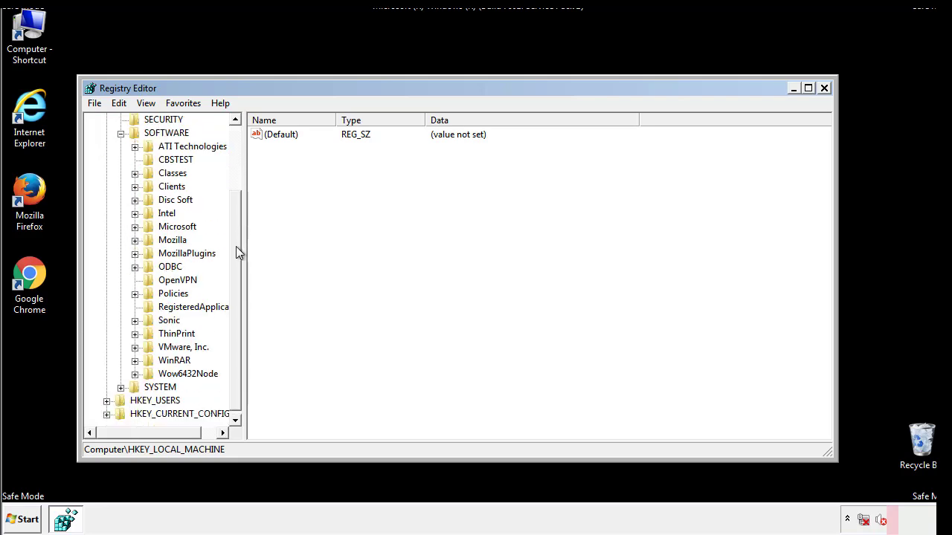
left_click(134, 227)
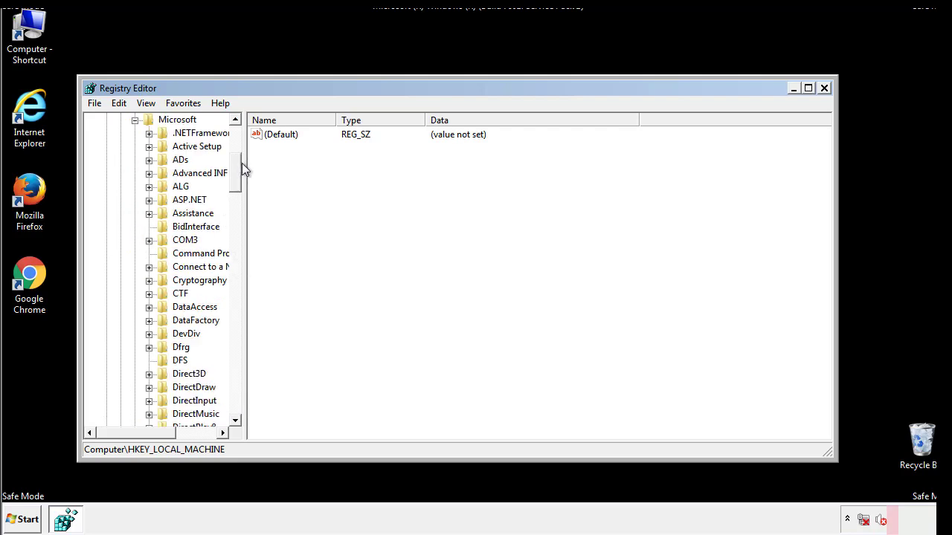
mouse_move(235, 185)
left_mouse_down()
mouse_move(236, 390)
mouse_move(237, 378)
left_mouse_up()
left_click(149, 228)
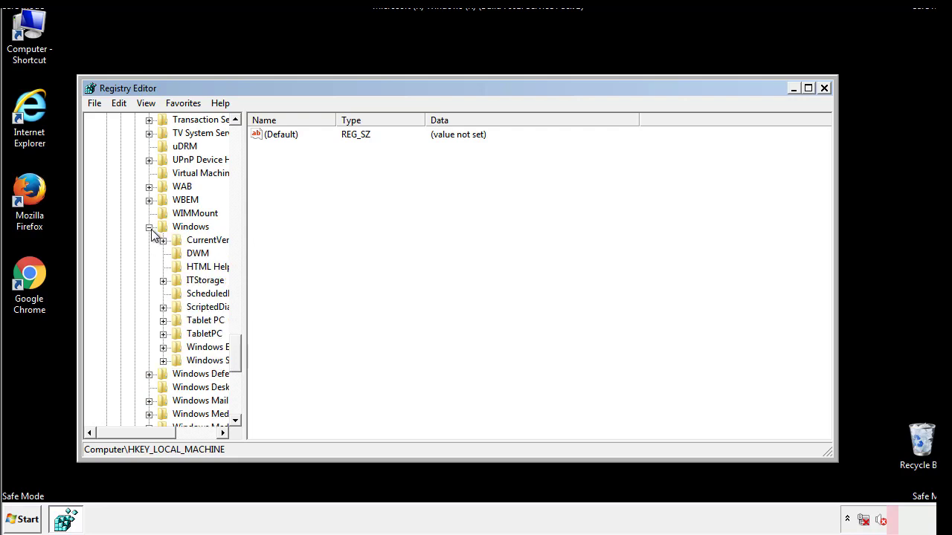
left_click_drag(131, 433, 155, 437)
left_click(122, 240)
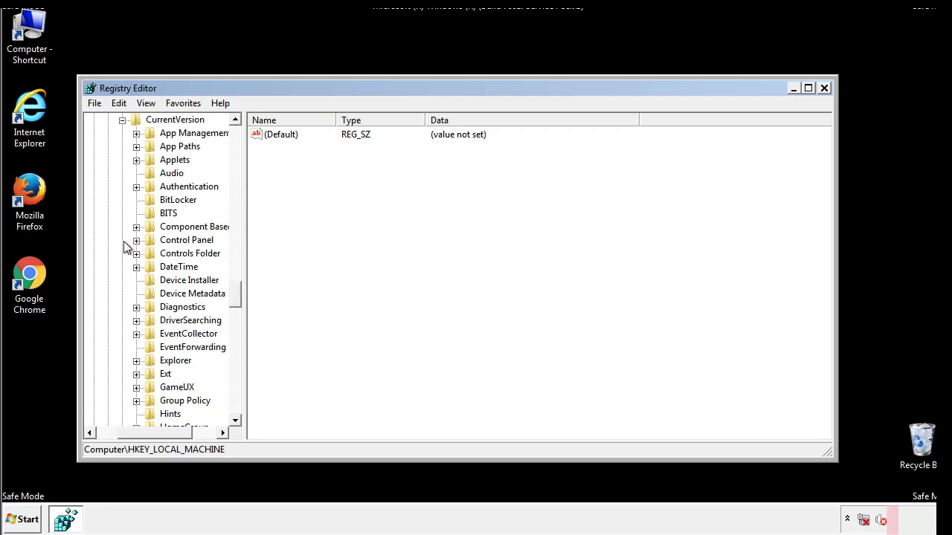
left_click_drag(238, 294, 235, 345)
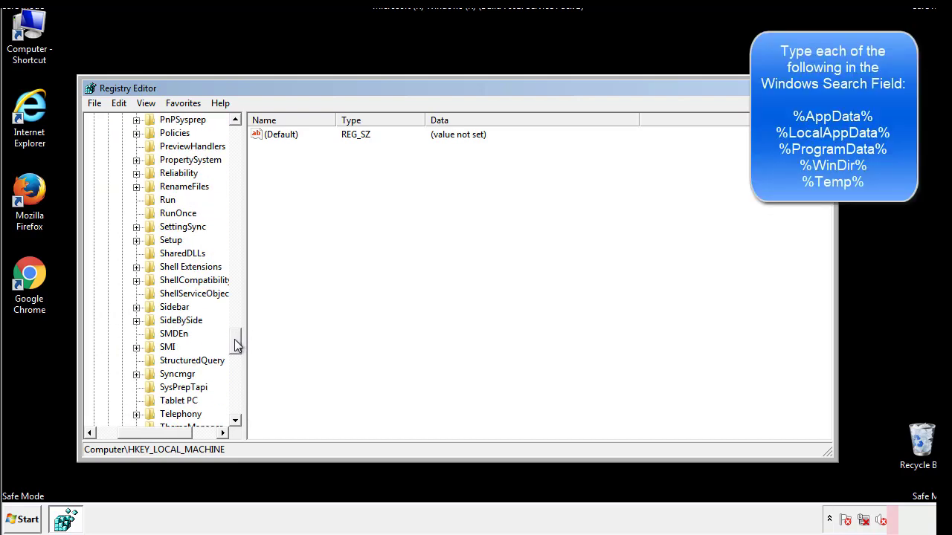
left_click(155, 202)
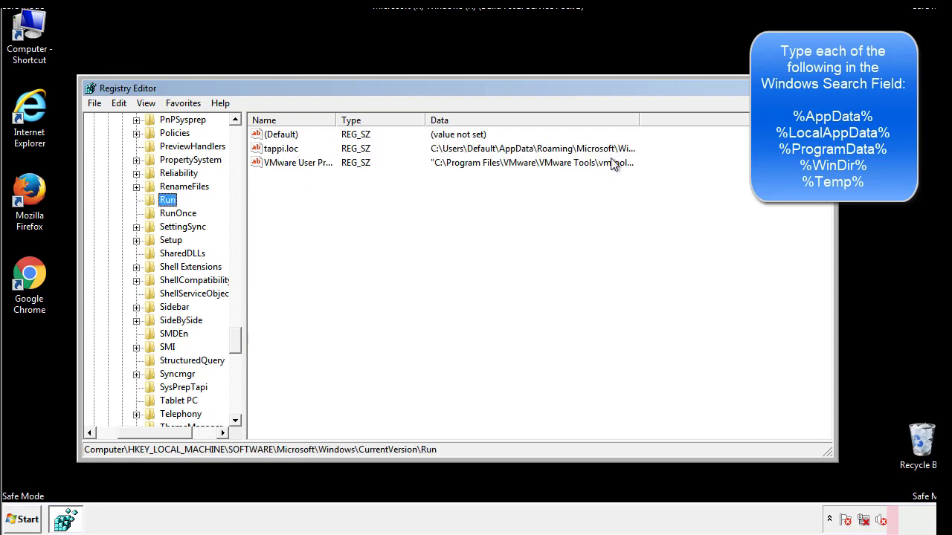
Step: Delete the tappi.loc value from the local machine's Run key
left_click(281, 152)
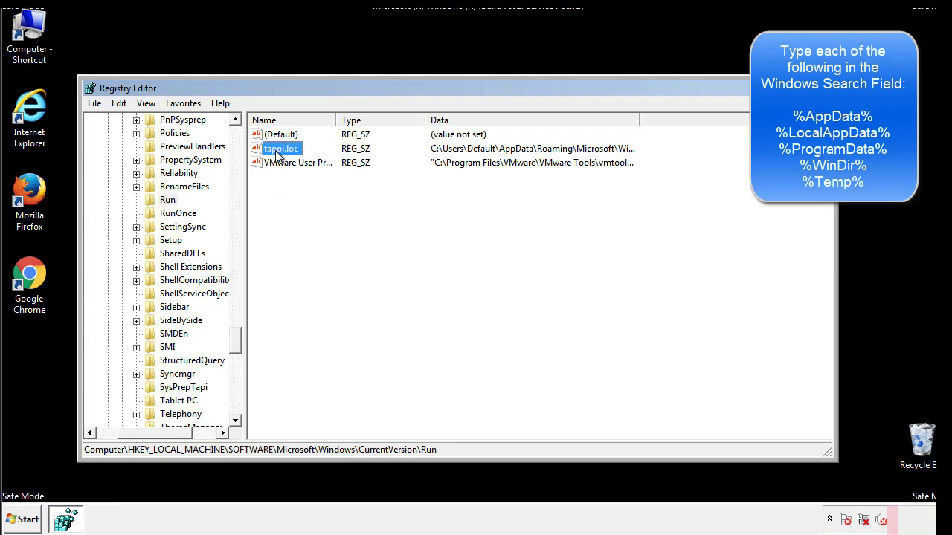
right_click(281, 152)
left_click(297, 194)
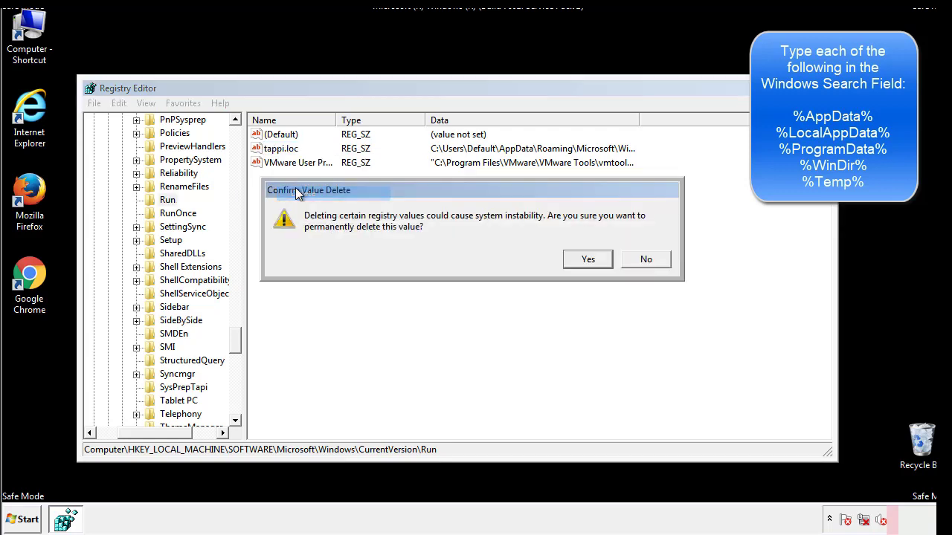
left_click(578, 260)
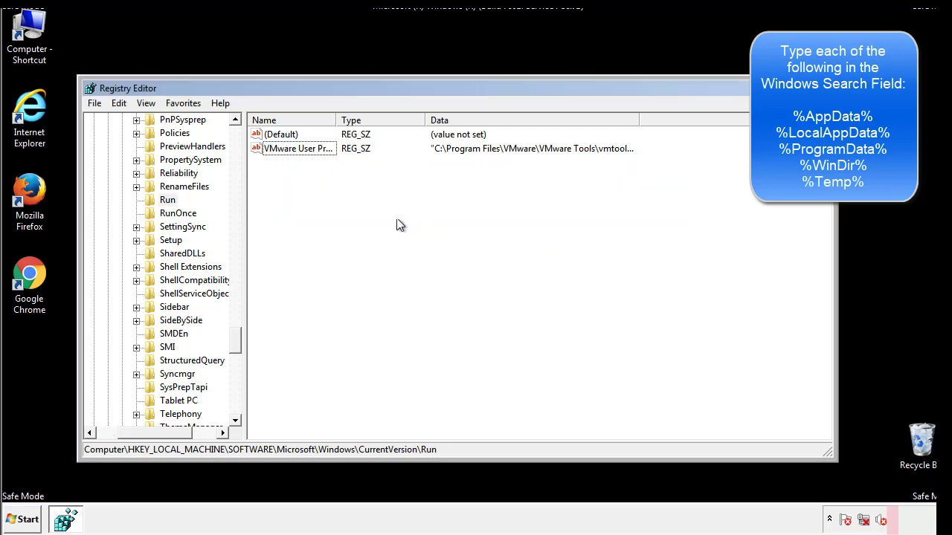
Step: Collapse the HKEY_LOCAL_MACHINE branch of the registry tree
left_click_drag(238, 335, 235, 403)
left_click_drag(157, 435, 115, 438)
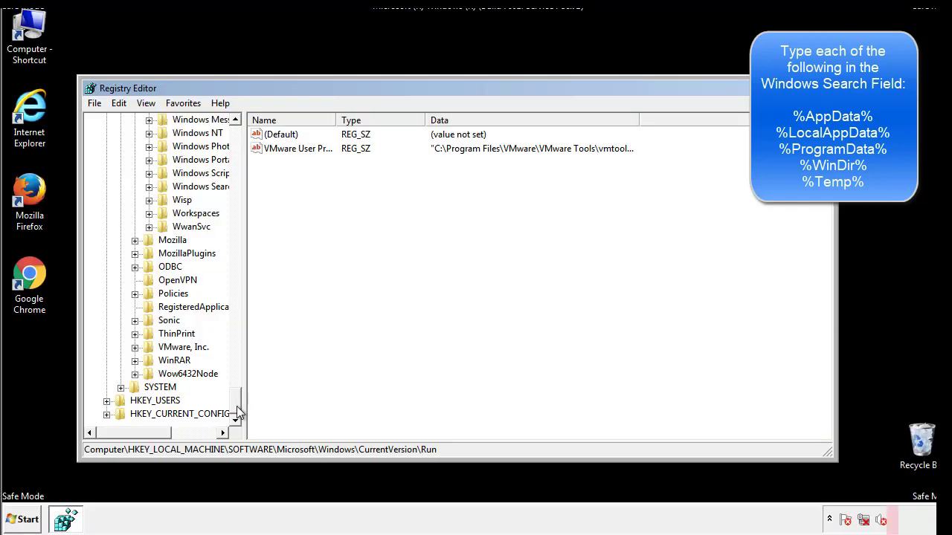
left_click_drag(237, 402, 243, 141)
left_click(106, 160)
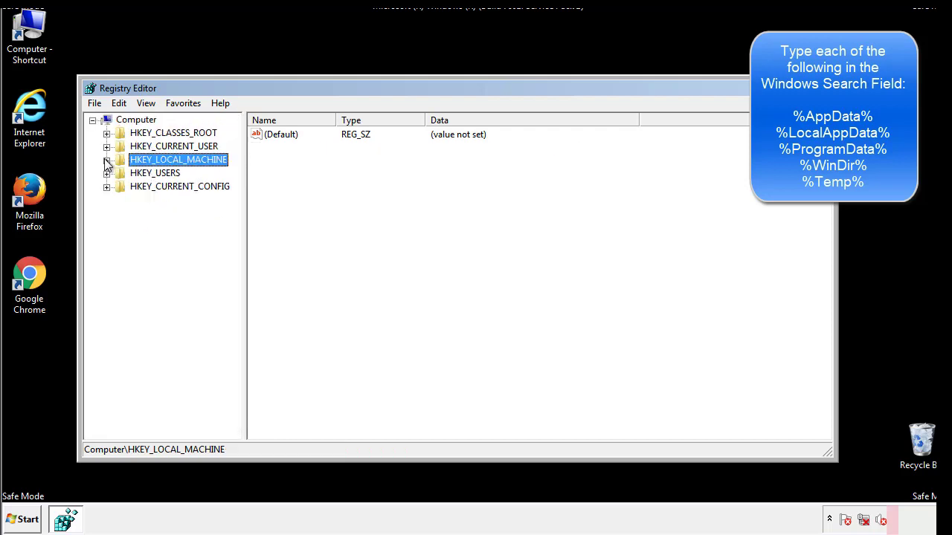
Step: Open HKEY_CURRENT_USER\Software\Microsoft\Windows\CurrentVersion\Run and check its values for suspicious entries
left_click(106, 147)
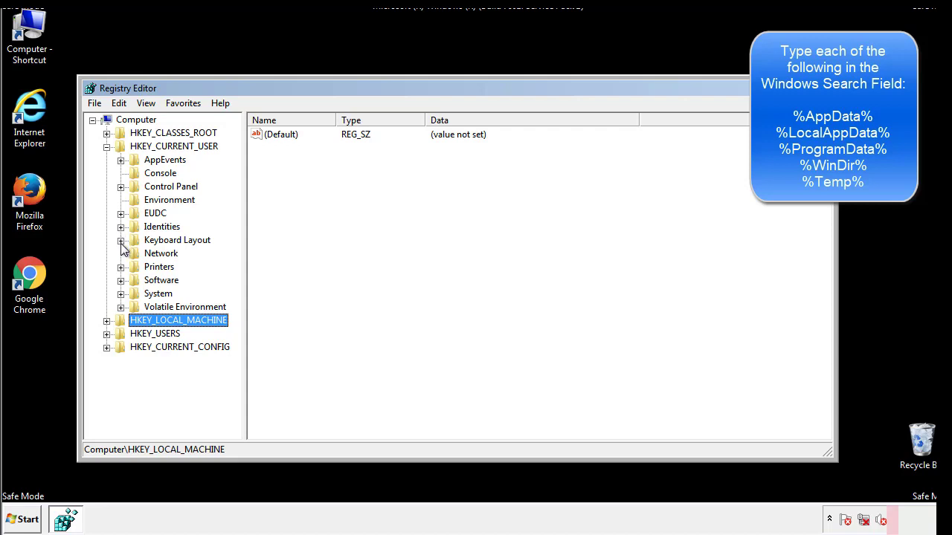
left_click(121, 280)
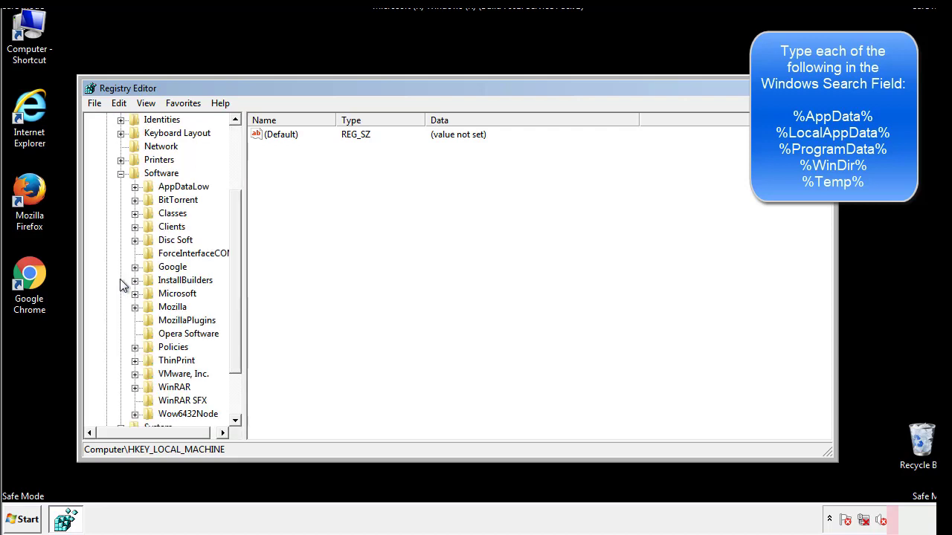
left_click_drag(233, 270, 233, 283)
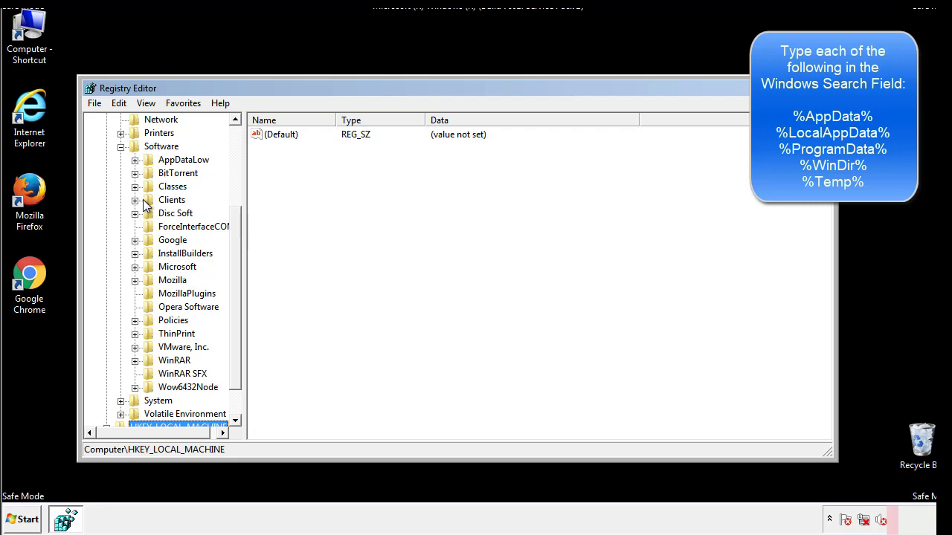
left_click(134, 267)
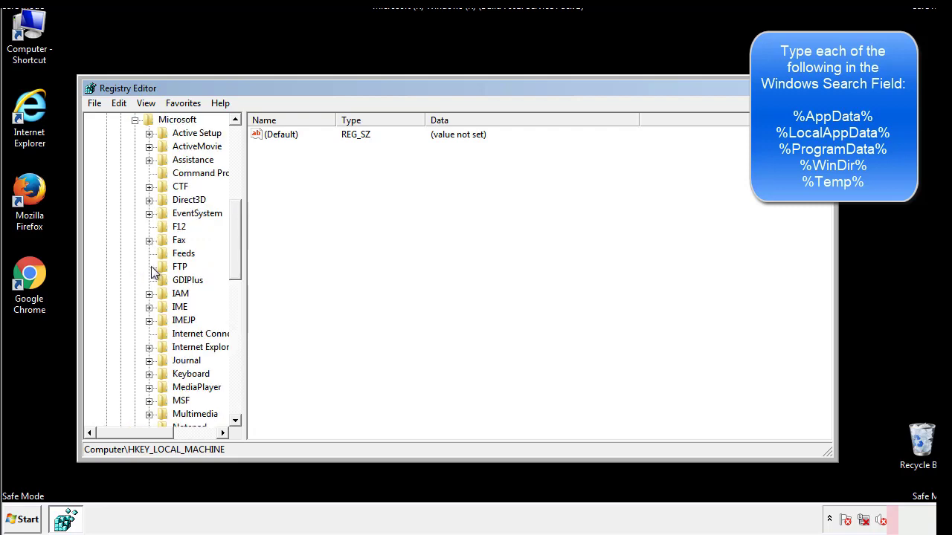
left_click_drag(234, 217, 234, 310)
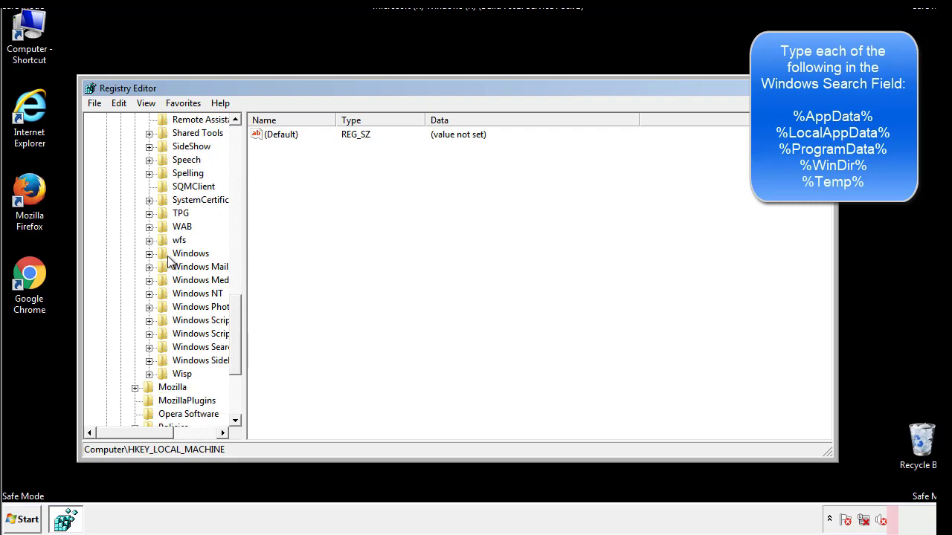
left_click(149, 253)
left_click(164, 267)
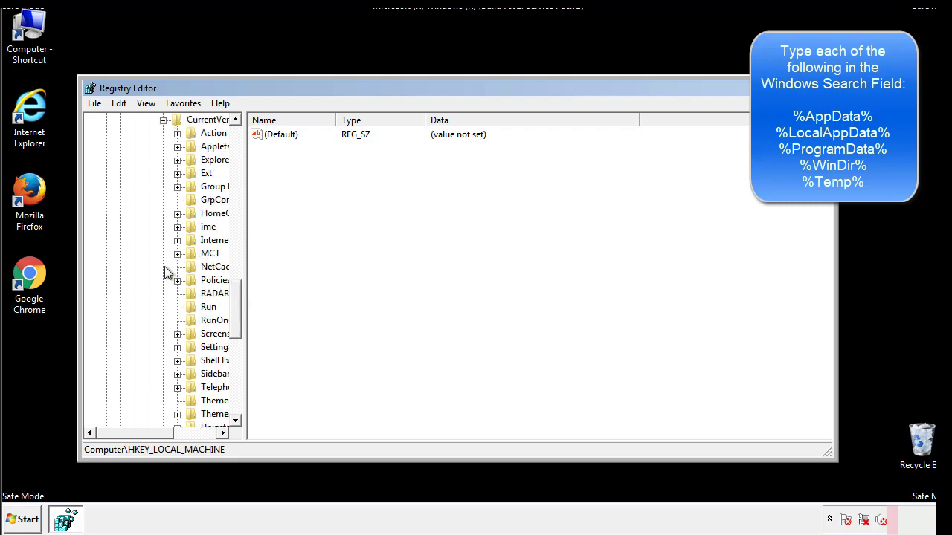
left_click_drag(145, 438, 168, 432)
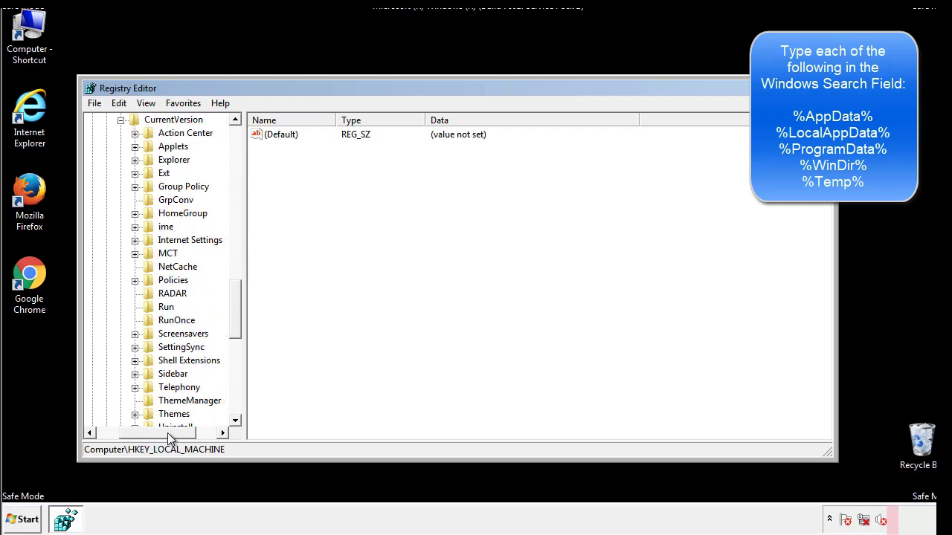
left_click(165, 306)
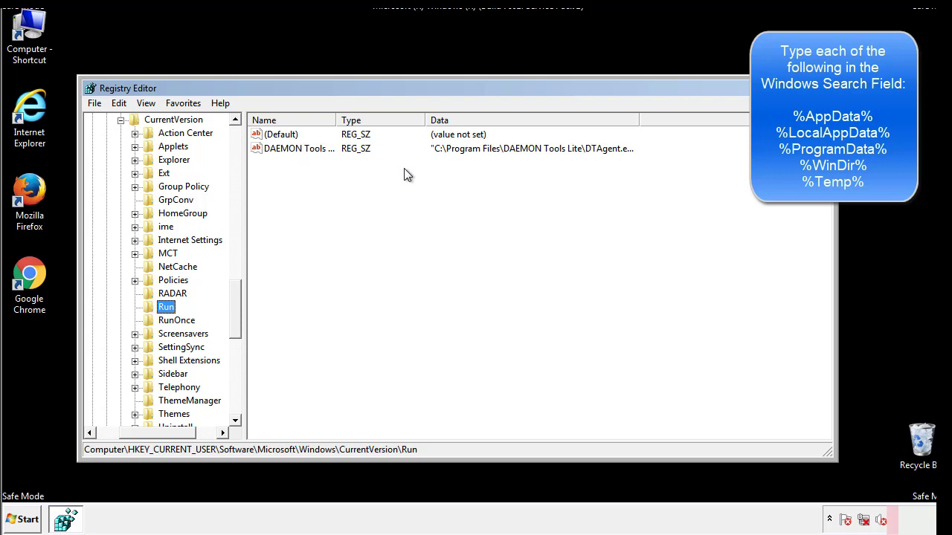
left_click(436, 176)
Step: Collapse the Windows key under HKEY_CURRENT_USER\Software\Microsoft
left_click_drag(158, 430, 123, 432)
left_click_drag(239, 323, 234, 310)
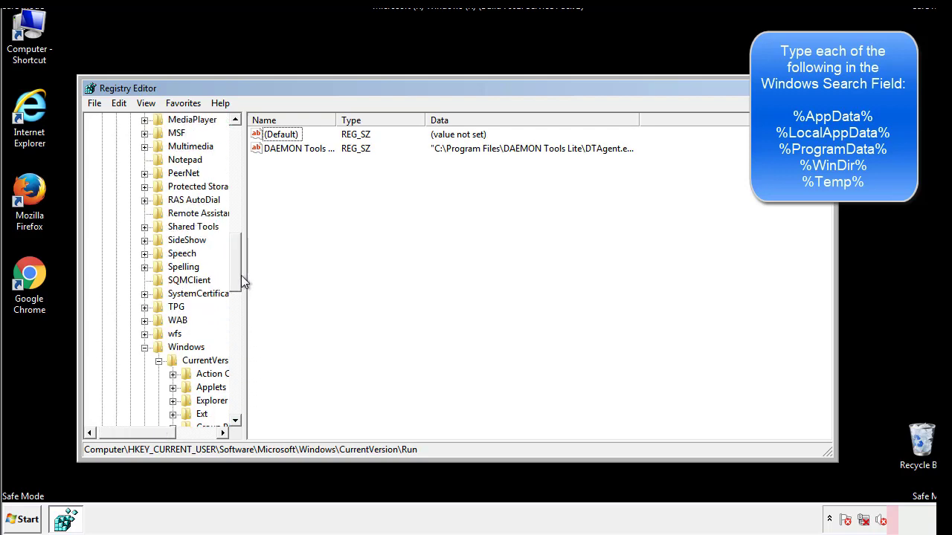
left_click(145, 347)
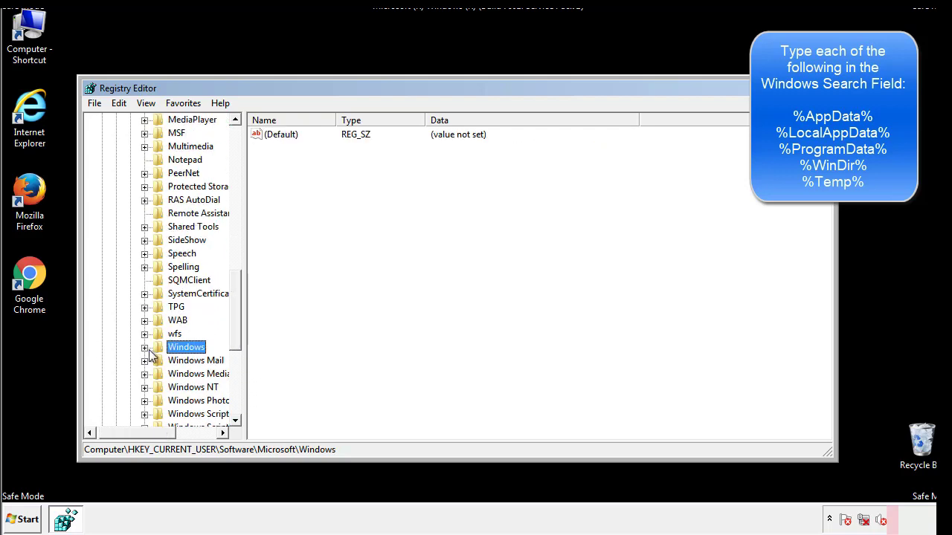
left_click_drag(239, 331, 239, 184)
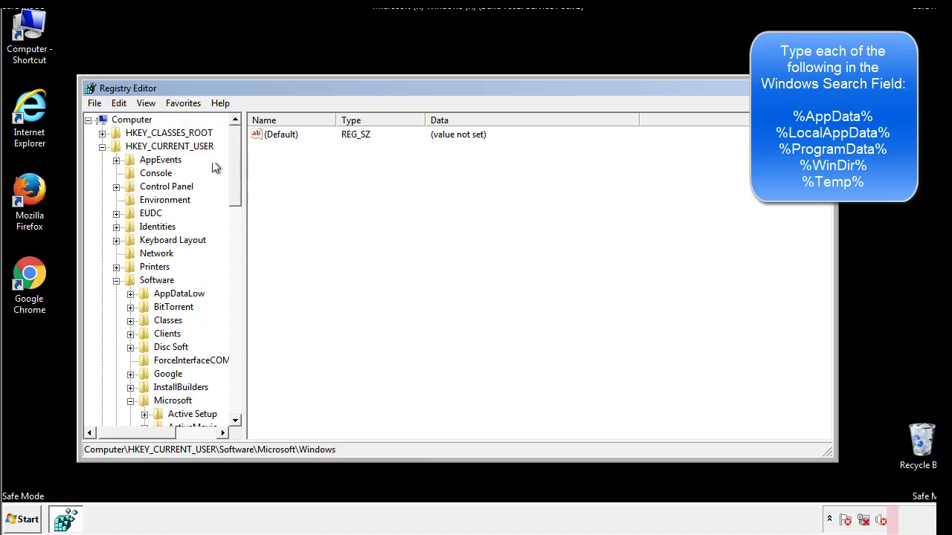
Step: Search the registry's keys, values and data for %temp%
left_click(119, 103)
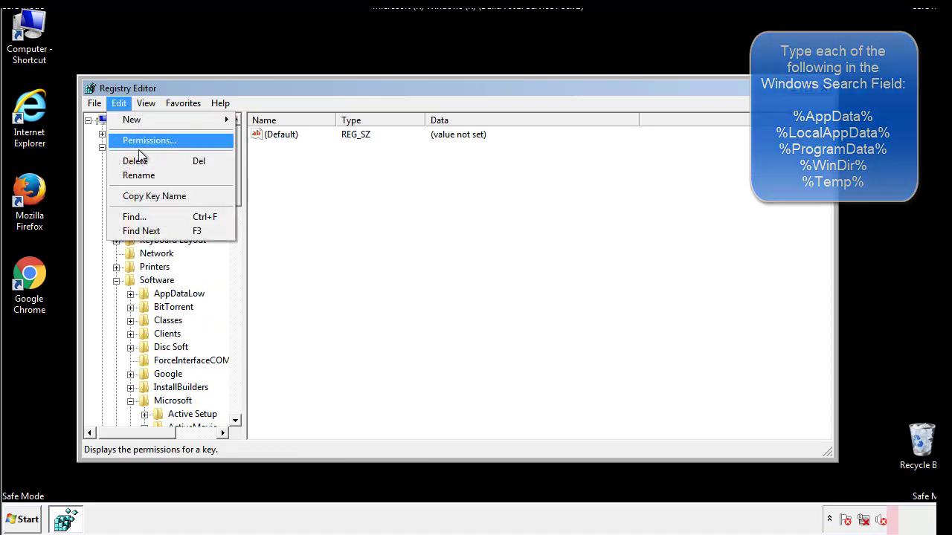
left_click(130, 216)
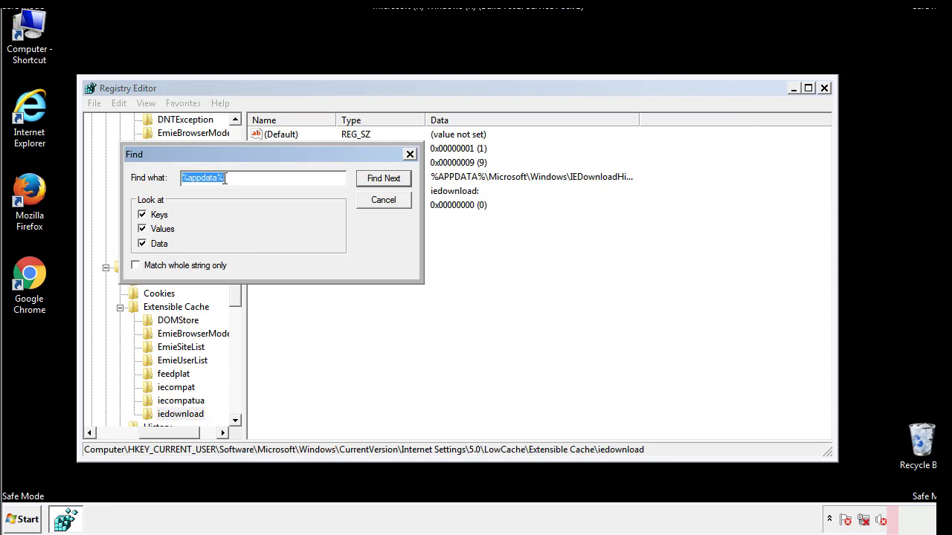
type("%temp%")
key("Return")
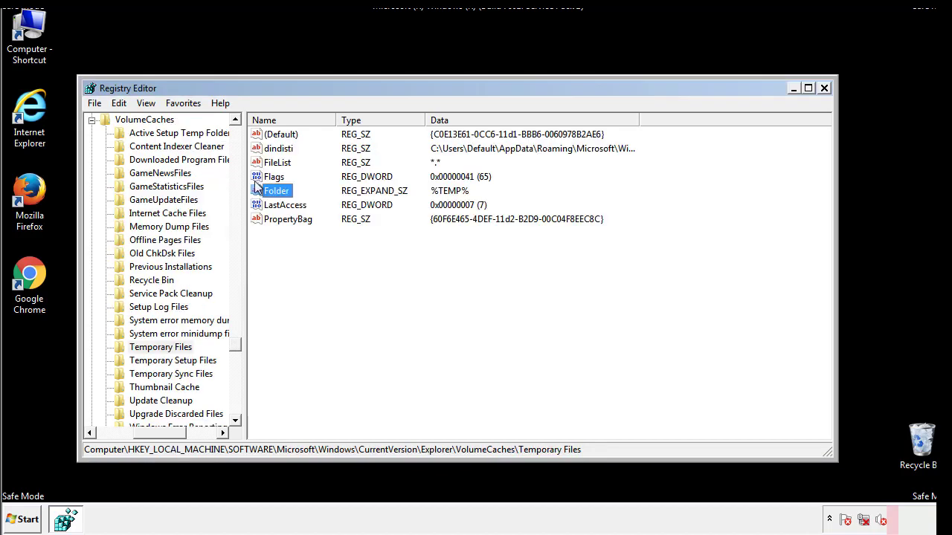
Step: Delete all values of the Temporary Files key under Explorer\VolumeCaches and close the registry editor
left_click(393, 260)
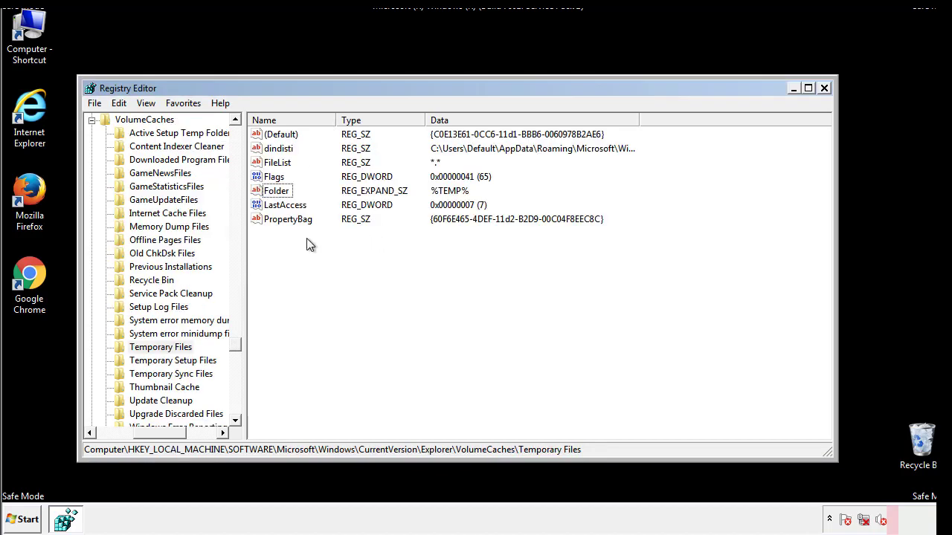
left_click_drag(305, 238, 269, 138)
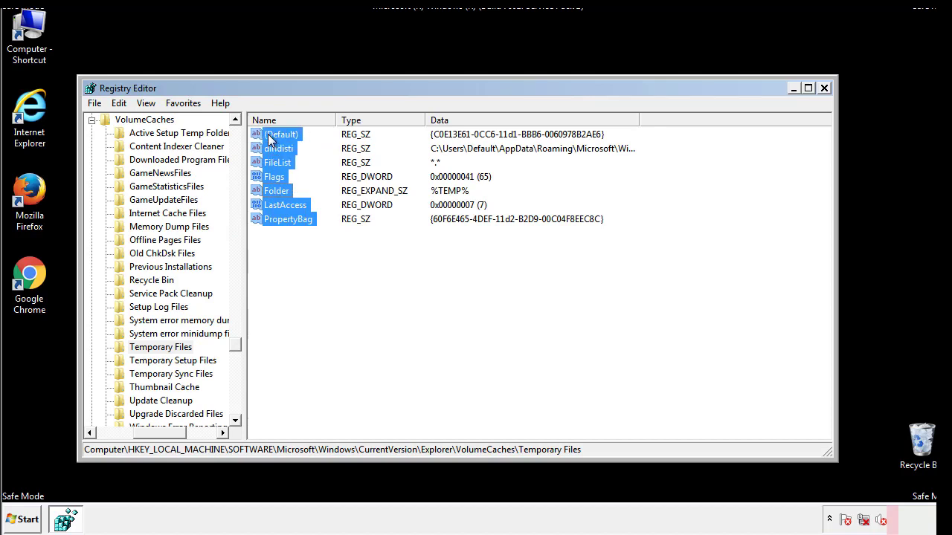
right_click(269, 139)
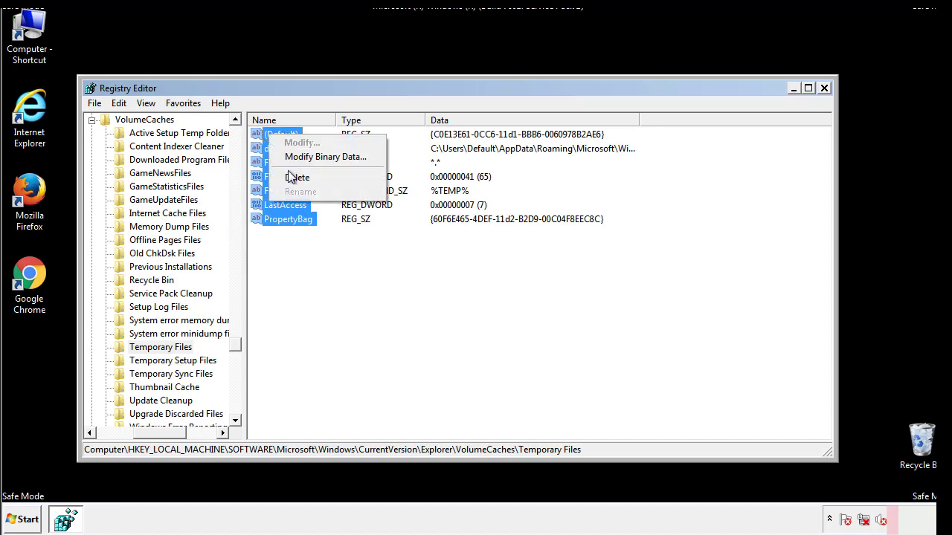
left_click(290, 179)
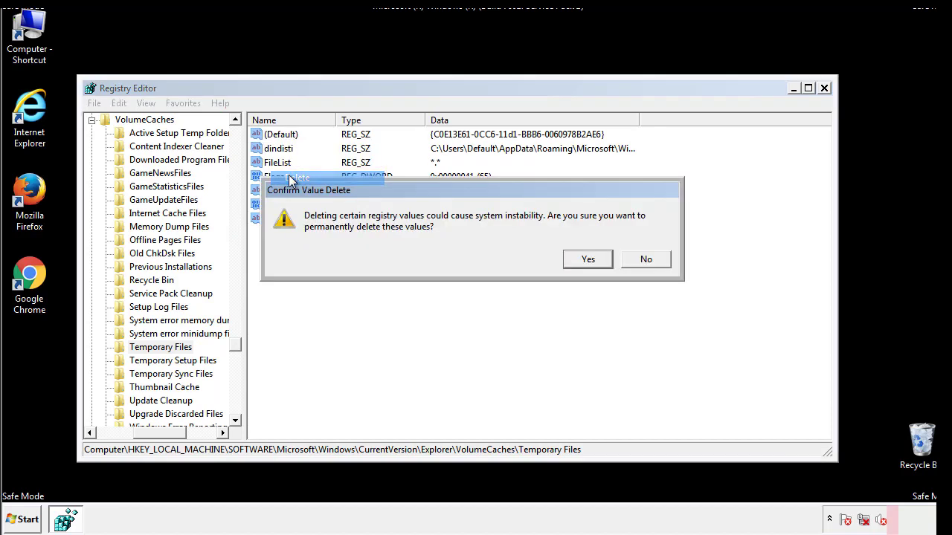
left_click(587, 259)
left_click(328, 178)
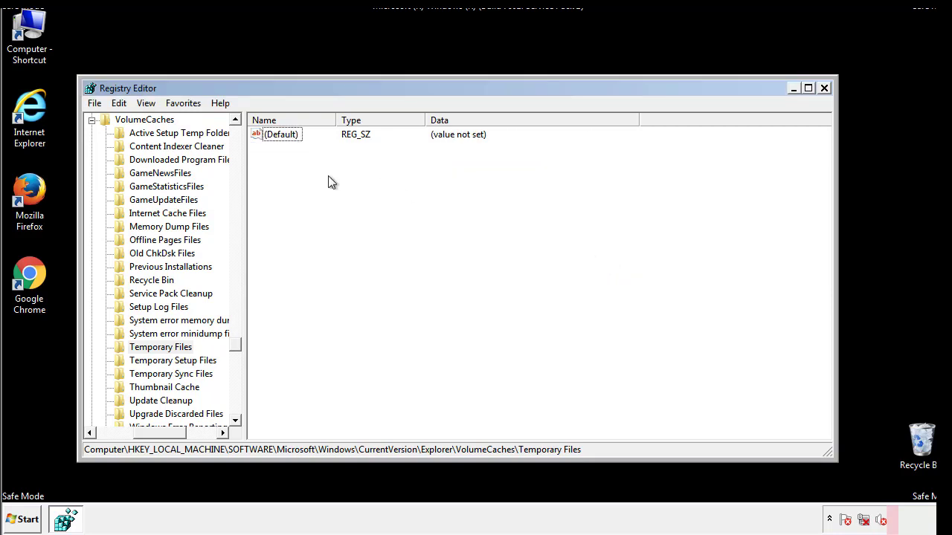
left_click(824, 88)
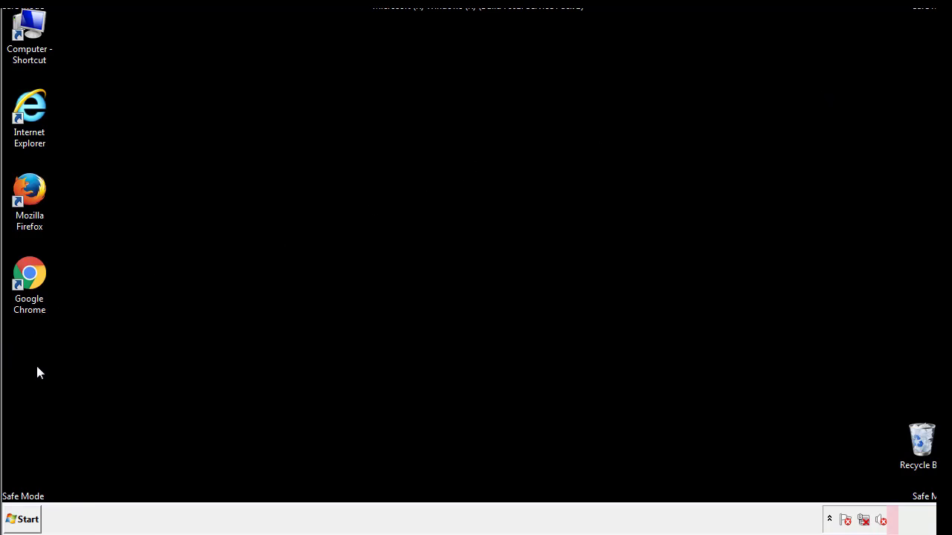
Step: Open System Configuration by running msconfig
left_click(19, 520)
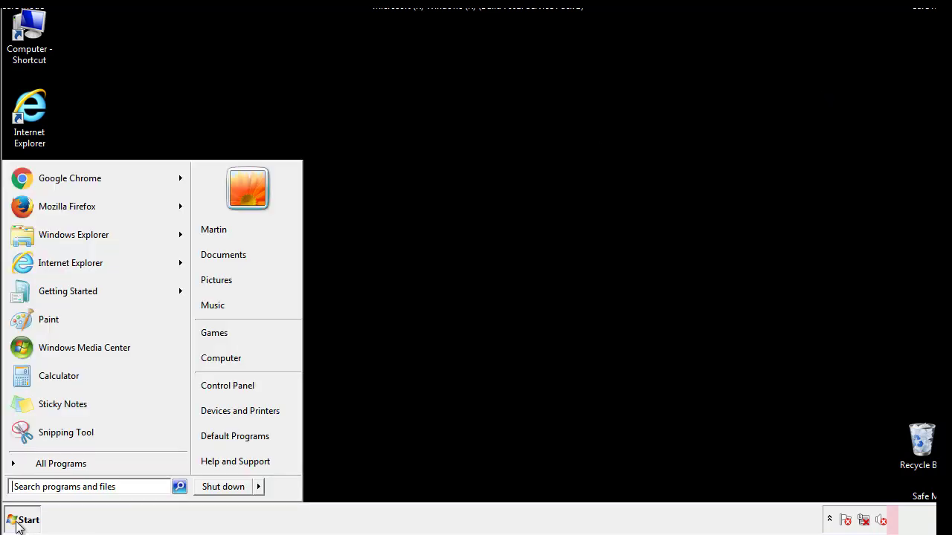
left_click(51, 486)
type("mscon")
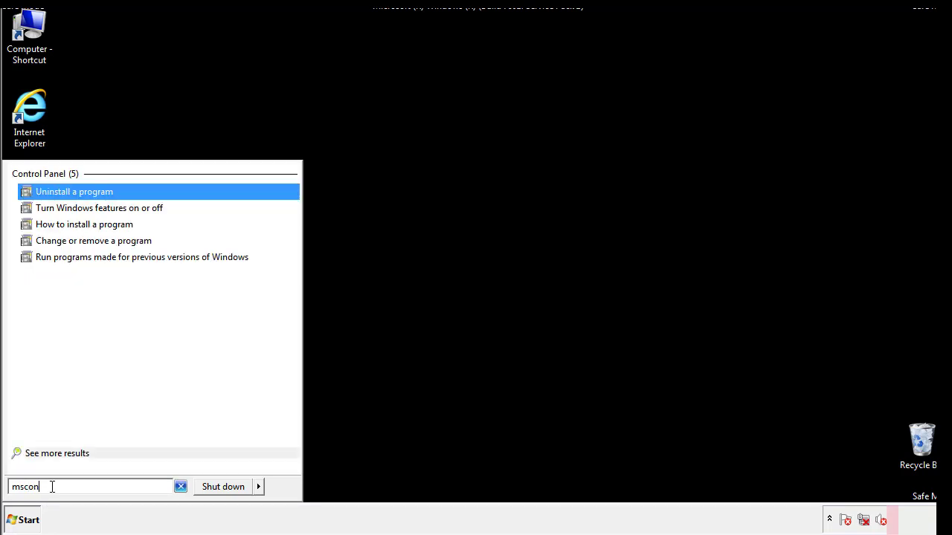
type("fig")
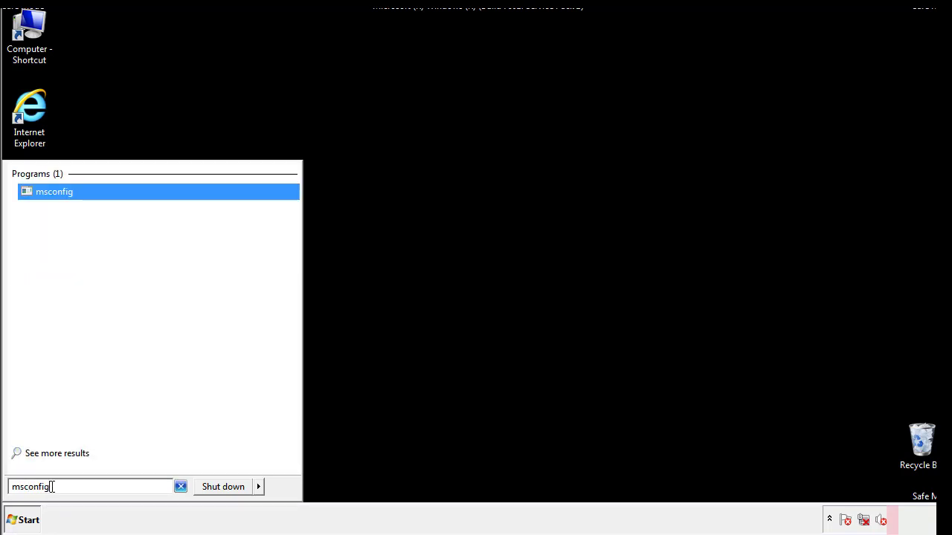
key("Return")
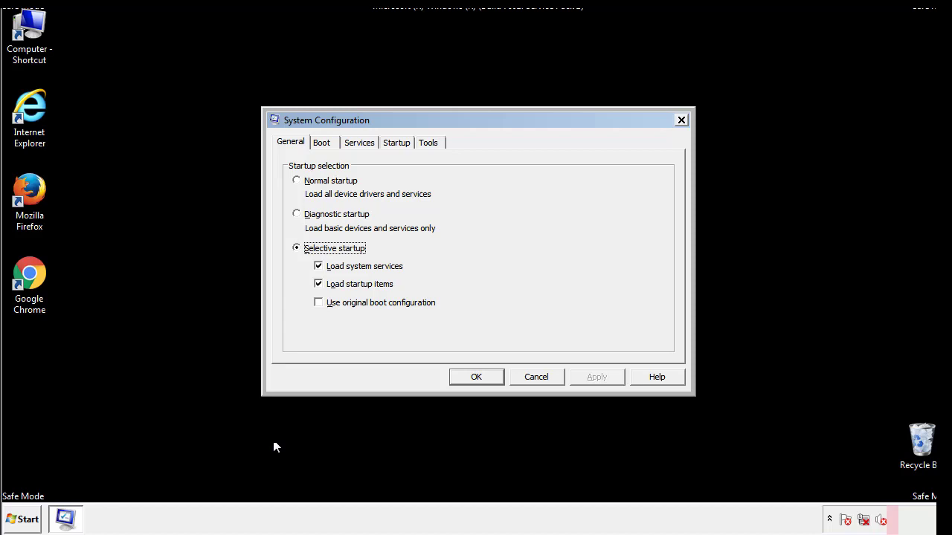
Step: Turn off Safe boot in the boot options, apply the change and restart the computer
left_click(321, 143)
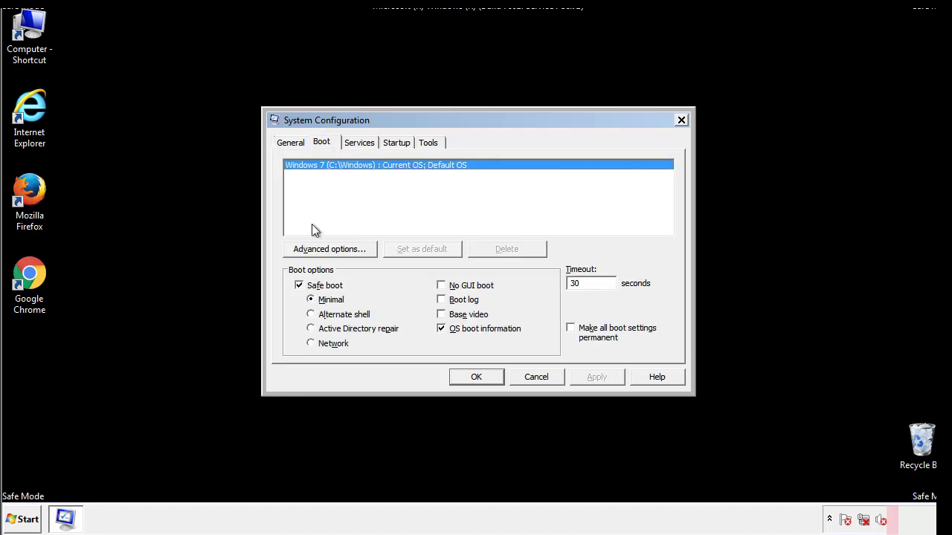
left_click(302, 289)
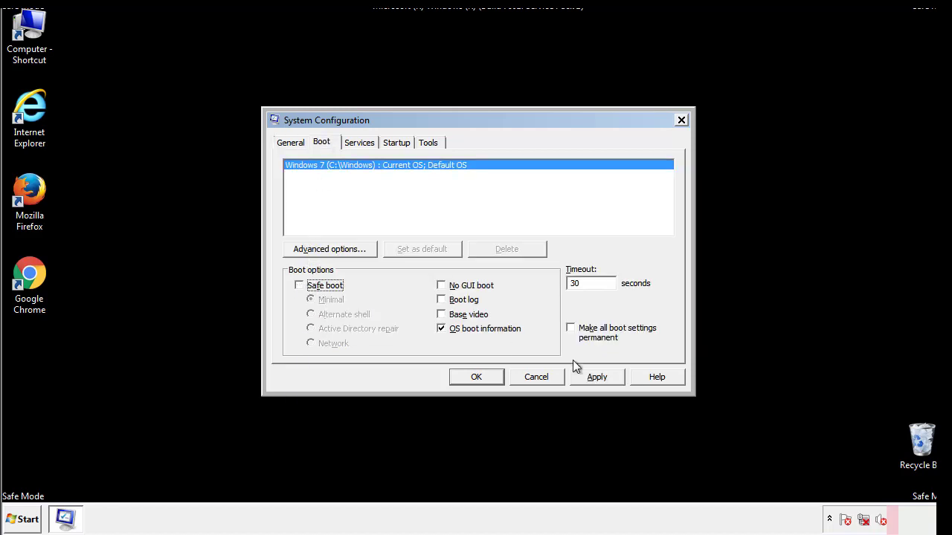
left_click(598, 377)
left_click(473, 377)
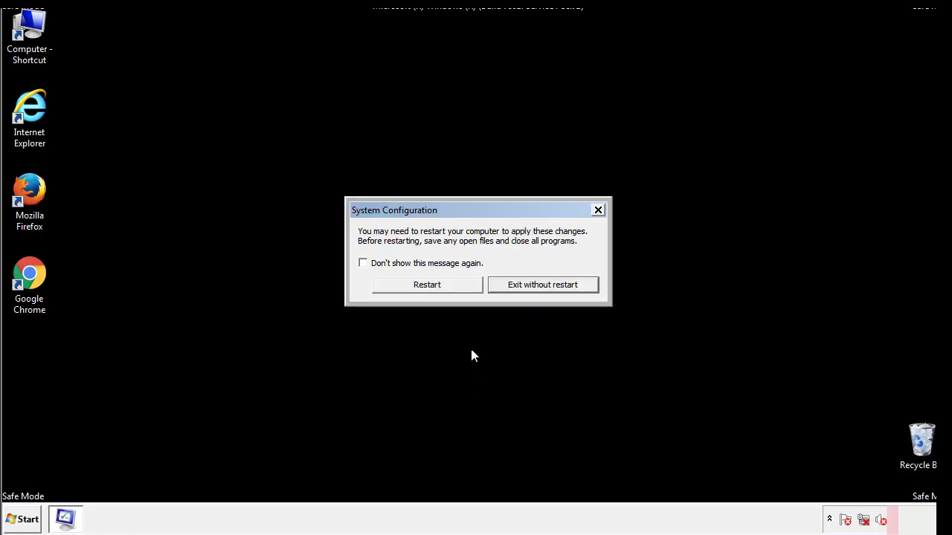
left_click(441, 289)
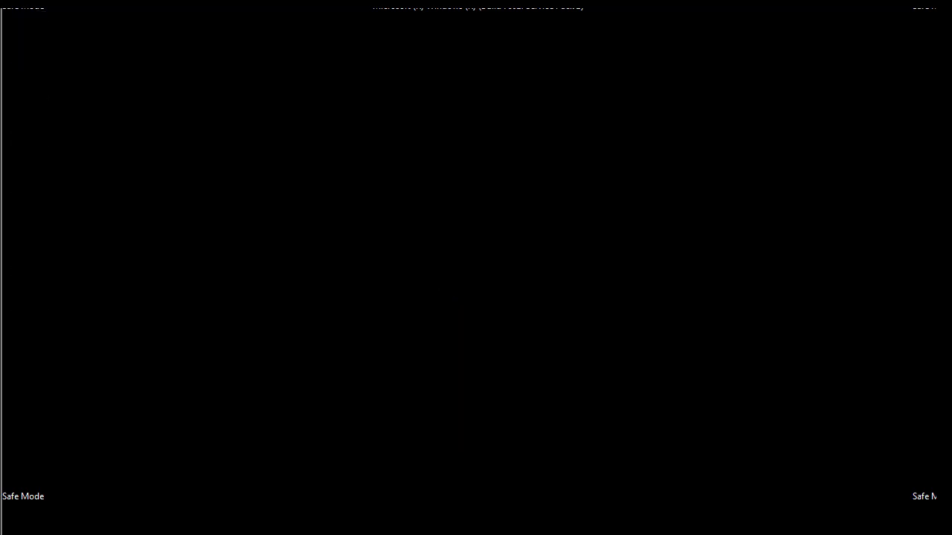